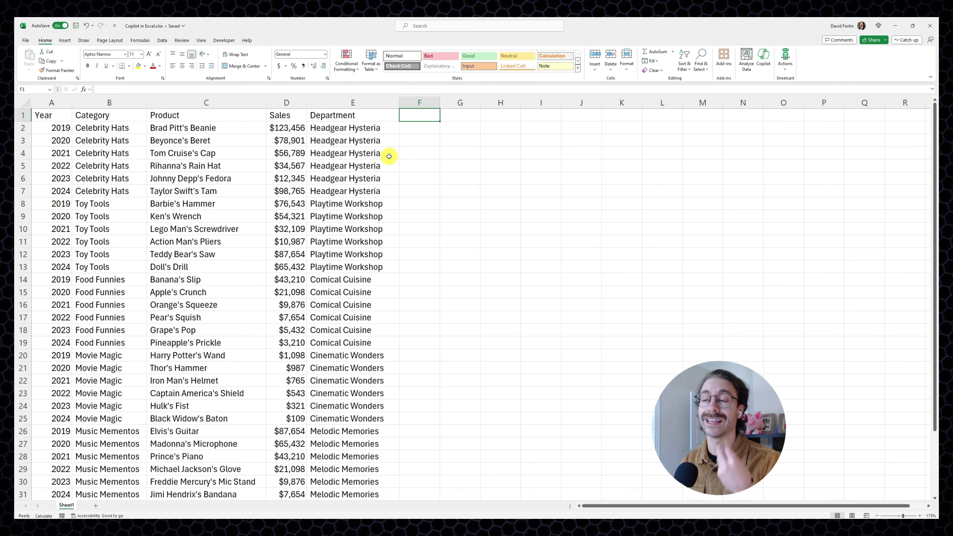
Open Copilot for the sales data worksheet.
key("ctrl+Home")
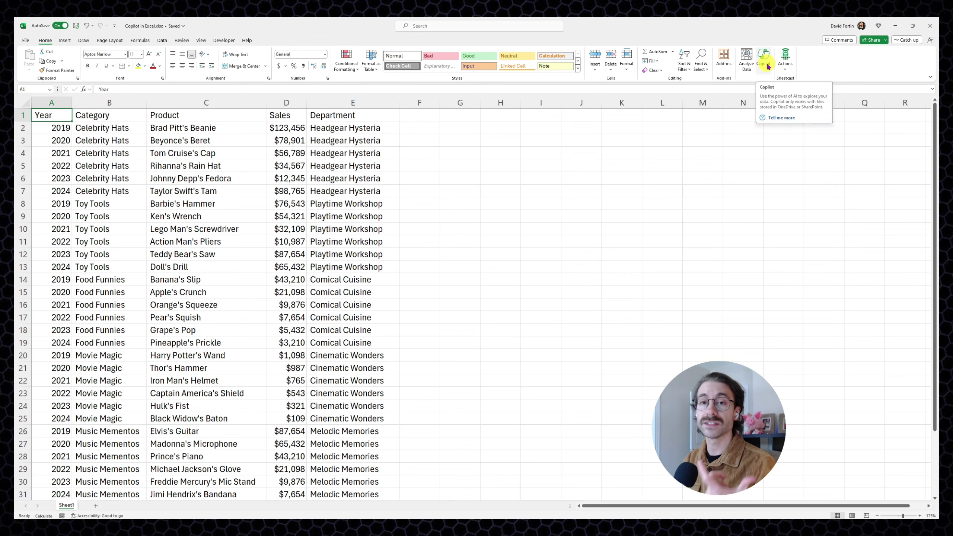
left_click(764, 61)
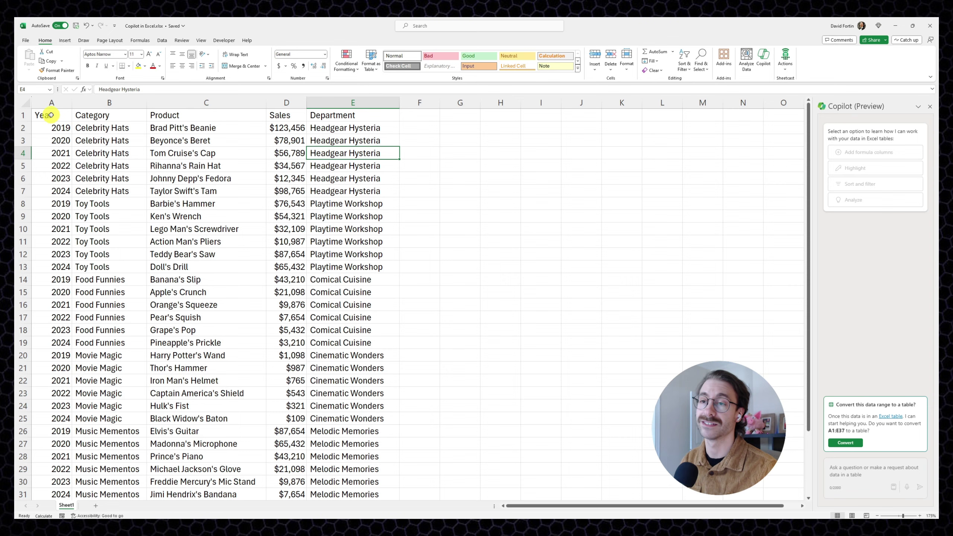
Try Copilot's conversion of the data range A1:E37 to a table, and undo it.
left_click(51, 115)
mouse_move(52, 115)
left_mouse_down()
mouse_move(372, 377)
mouse_move(371, 418)
left_mouse_up()
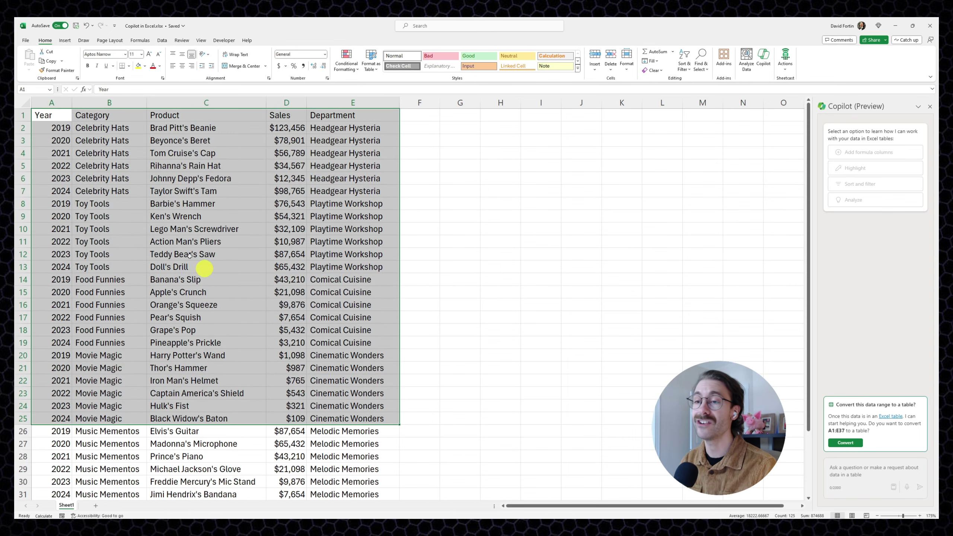
left_click(61, 116)
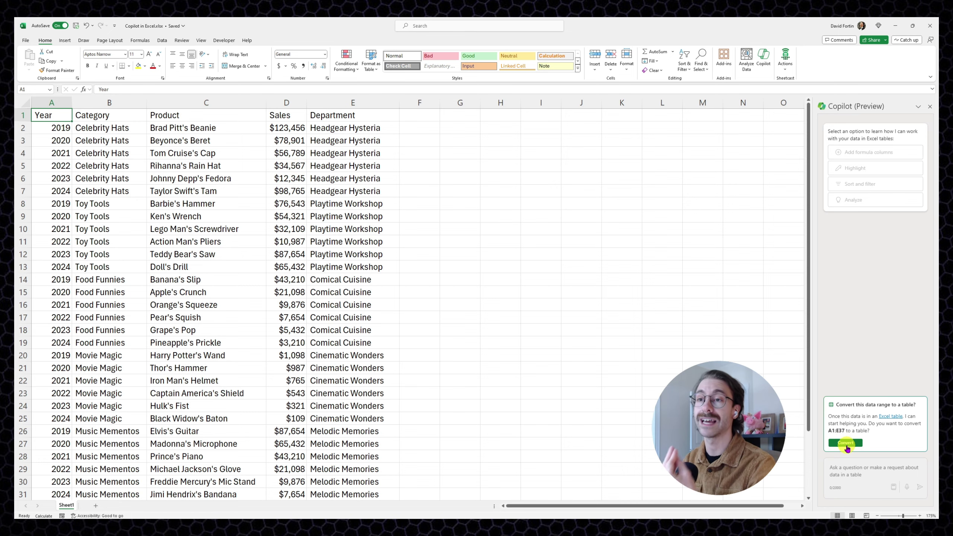
left_click(851, 445)
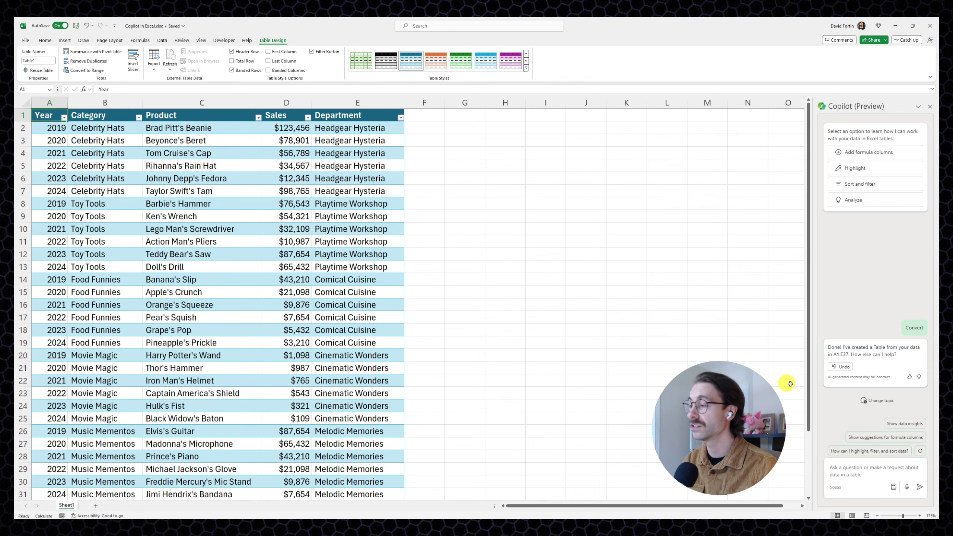
left_click(844, 367)
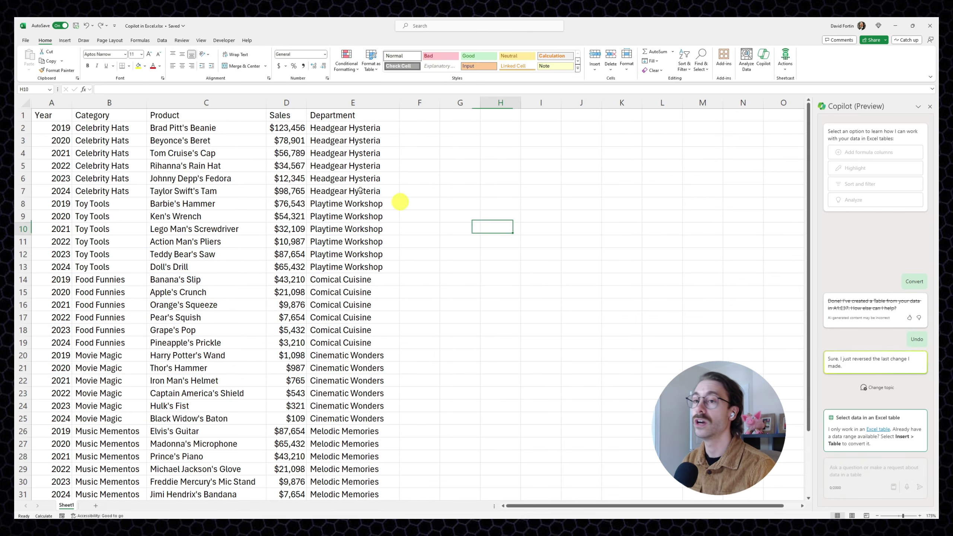
Convert the whole data range A1:E37 to an Excel table with headers, without using Copilot.
left_click(56, 116)
key("ctrl+shift+Right")
key("ctrl+shift+Down")
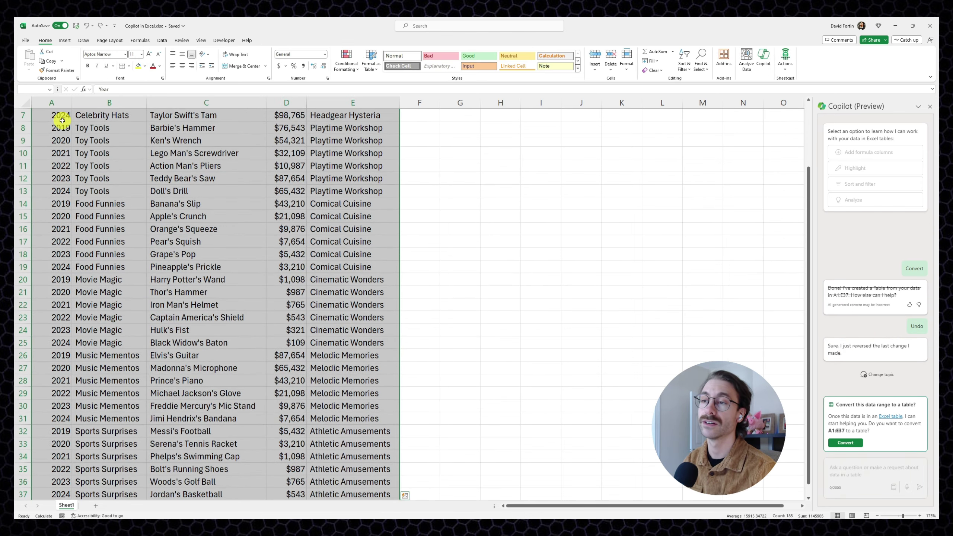
left_click(66, 40)
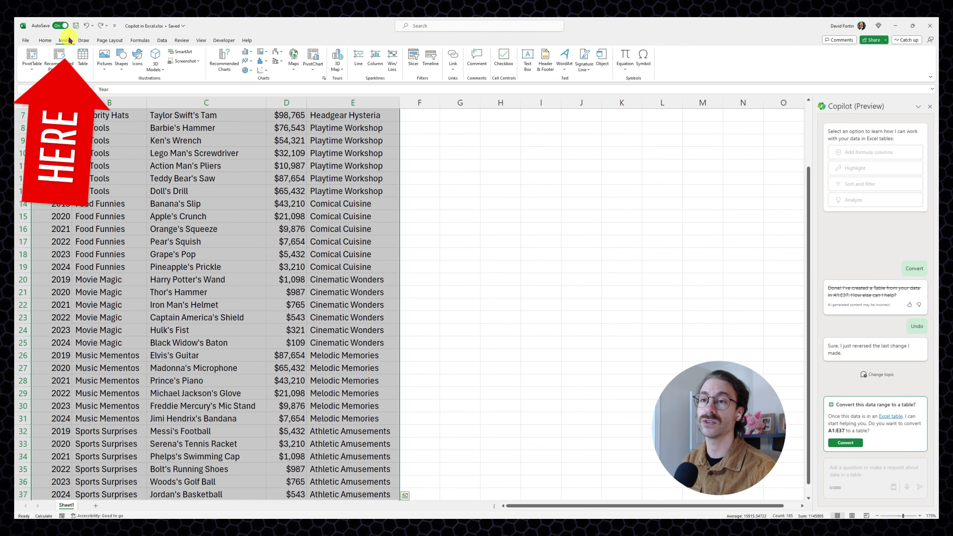
left_click(84, 60)
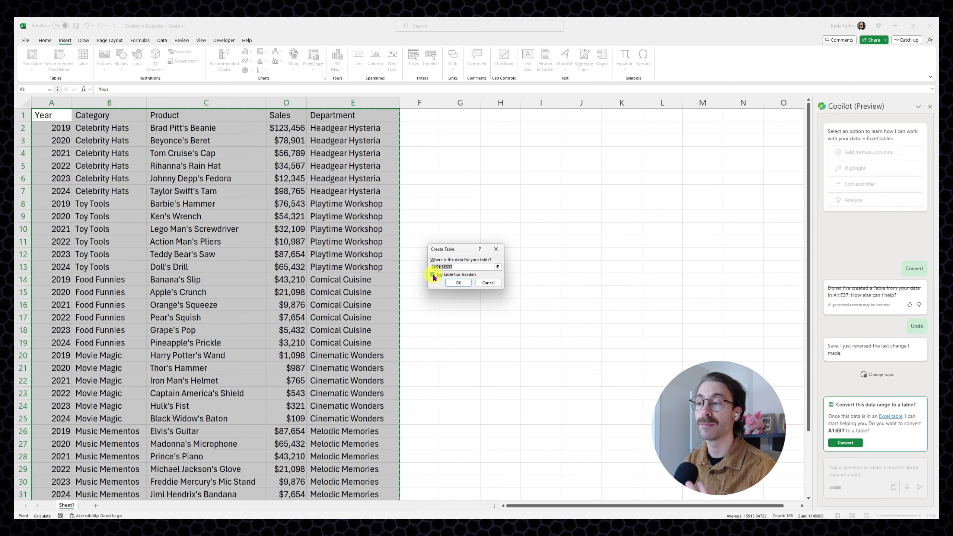
left_click(458, 283)
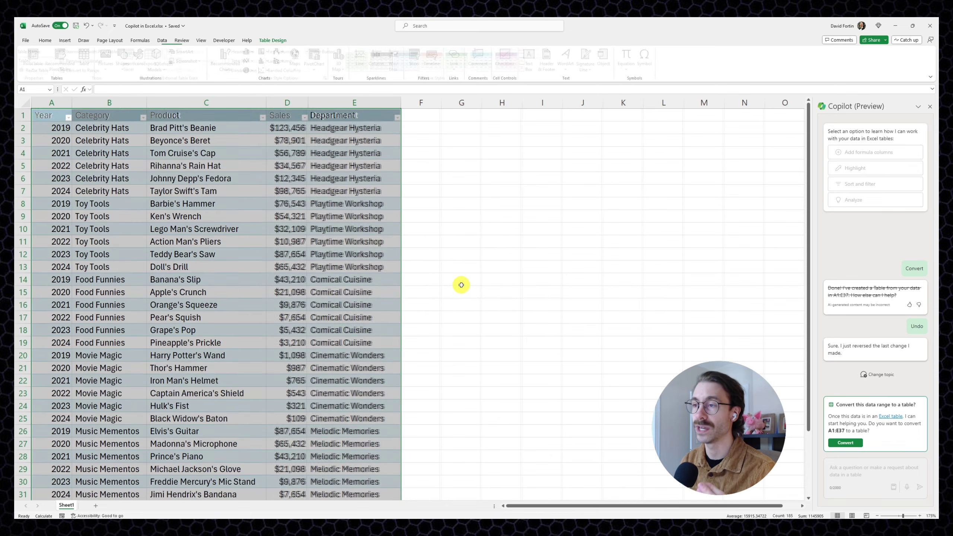
left_click(425, 251)
left_click(456, 206)
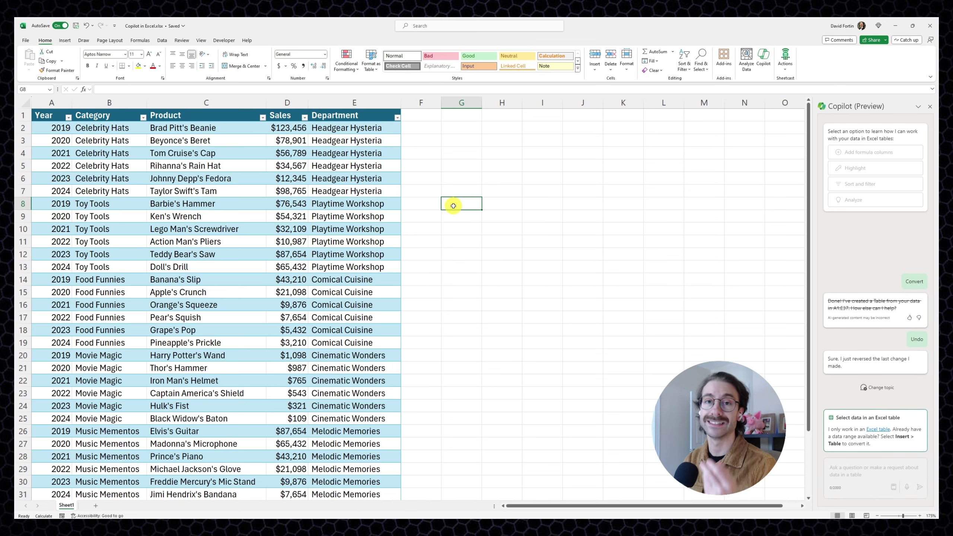
left_click(441, 193)
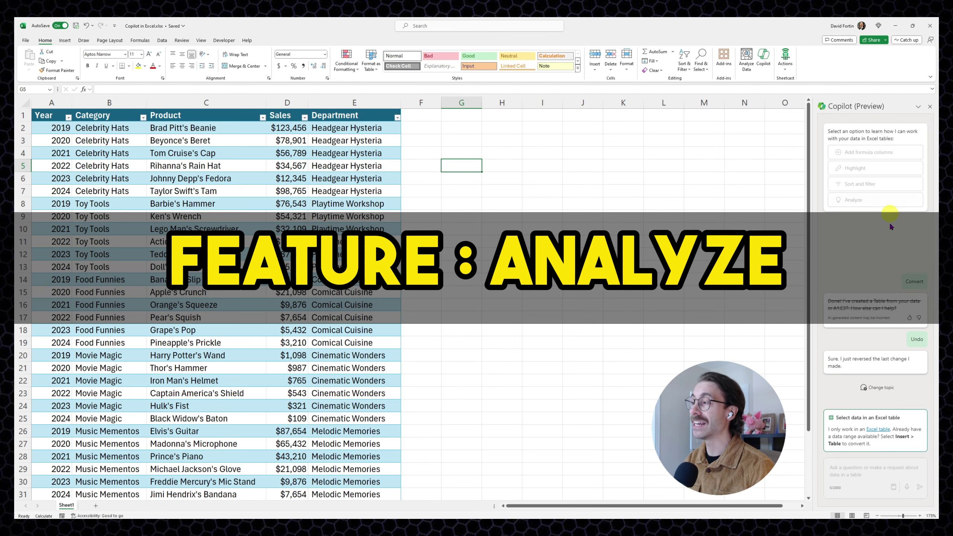
left_click(458, 150)
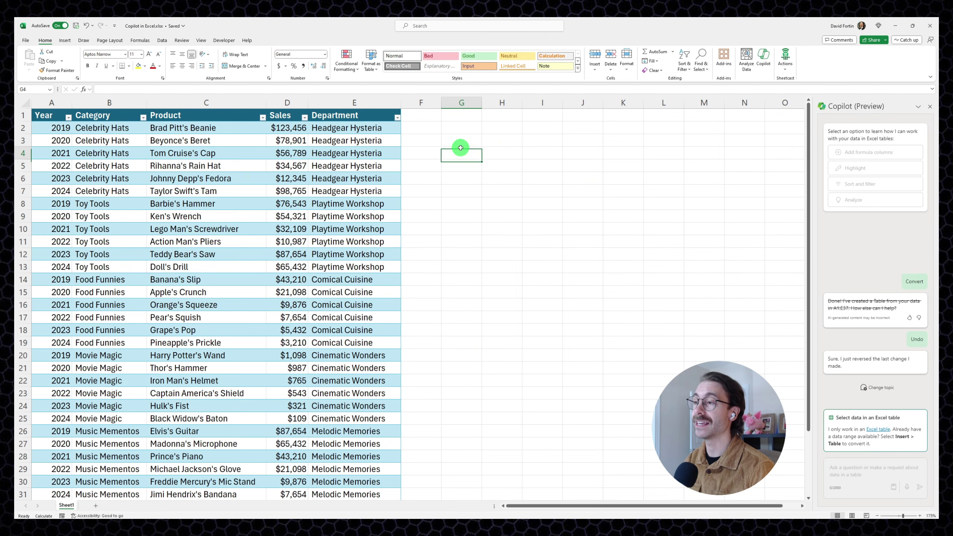
left_click(479, 141)
left_click(504, 140)
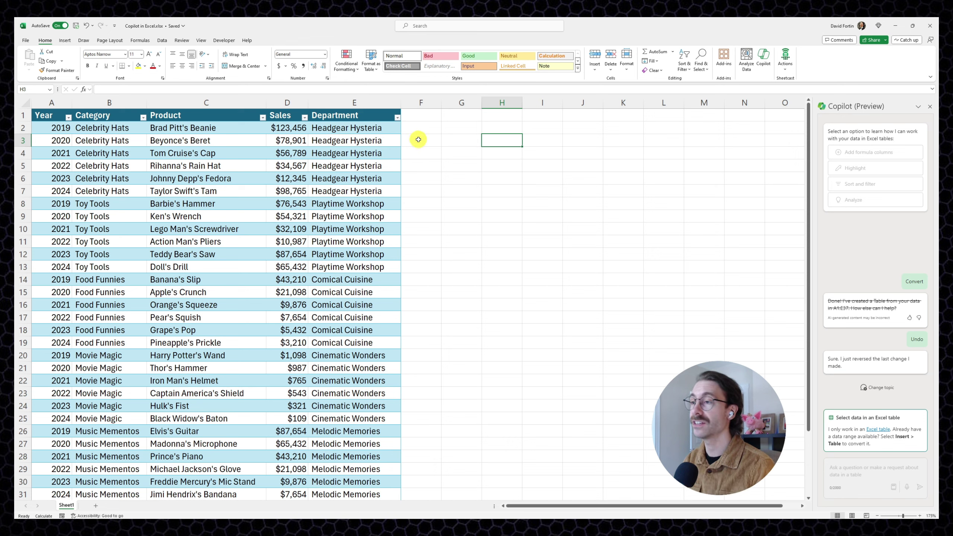
Review the table's Year, Category, Product, Sales and Department column headings.
left_click(57, 113)
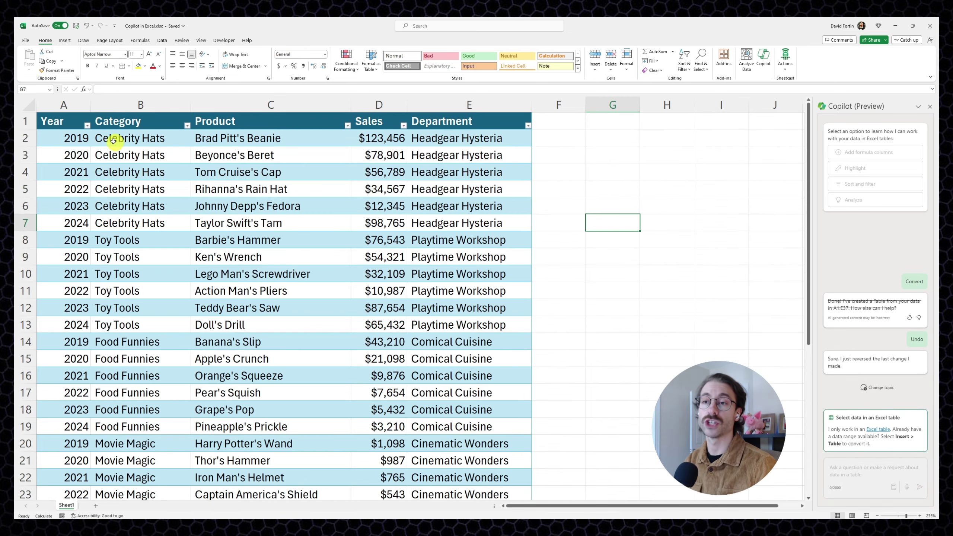
left_click(75, 122)
left_click(114, 122)
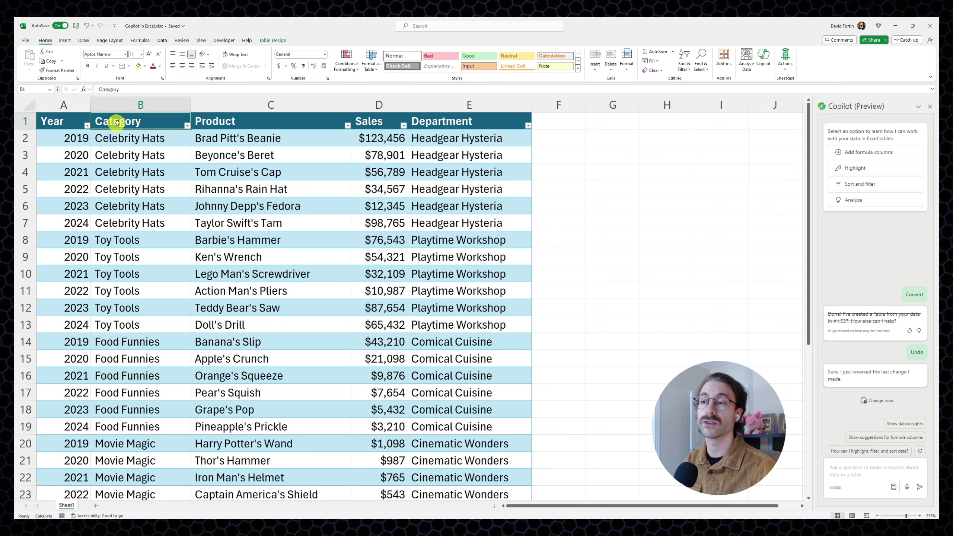
left_click(283, 126)
left_click(386, 128)
left_click(464, 124)
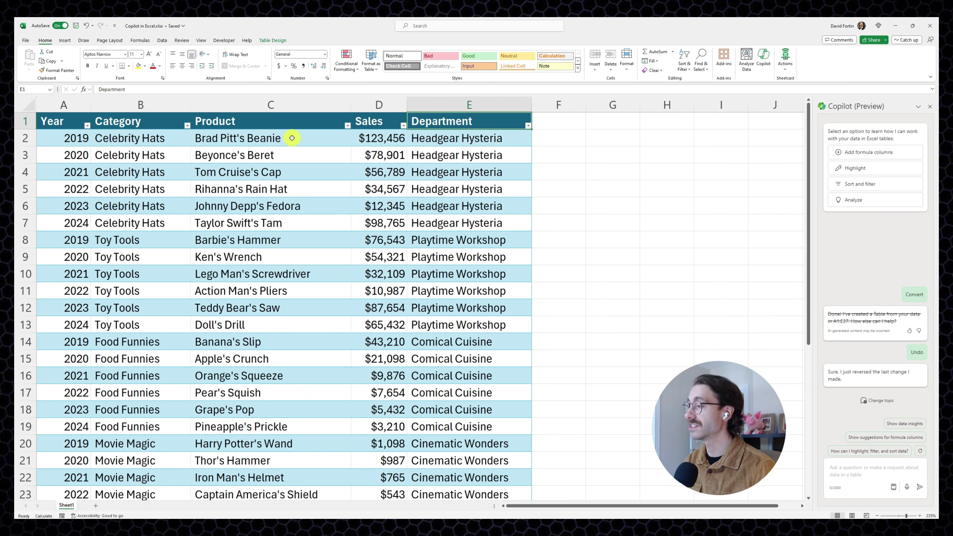
Have Copilot analyze the table with total Sales by Category as a column chart and add it to a new sheet.
left_click(63, 123)
left_click(853, 200)
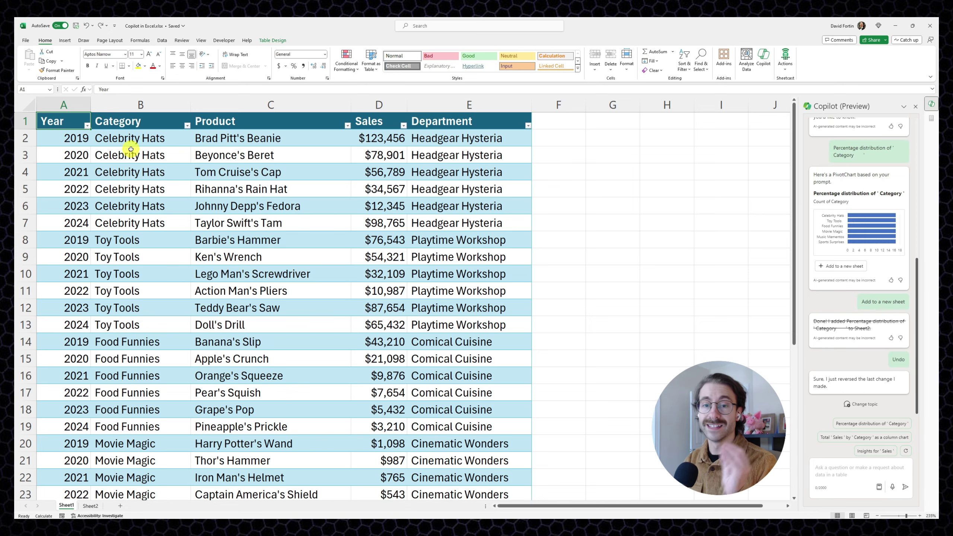
left_click(841, 439)
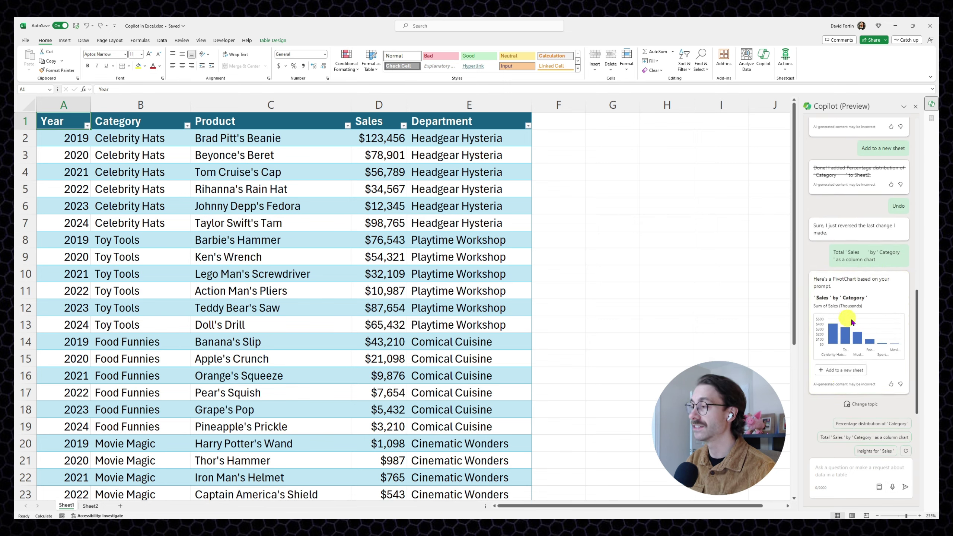
left_click(854, 371)
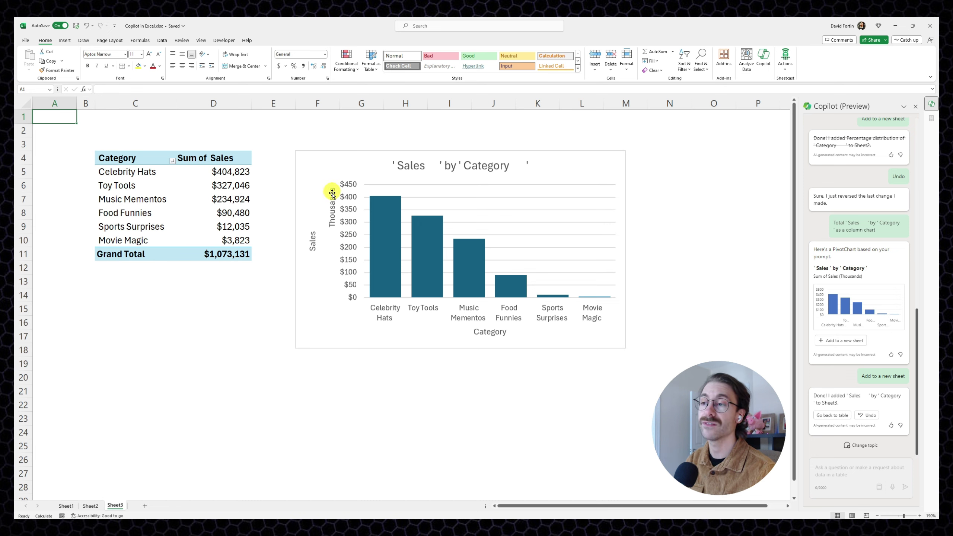
Examine the category sales PivotTable, its Category filter options, the Celebrity Hats and Movie Magic rows, and the chart.
left_click(273, 253)
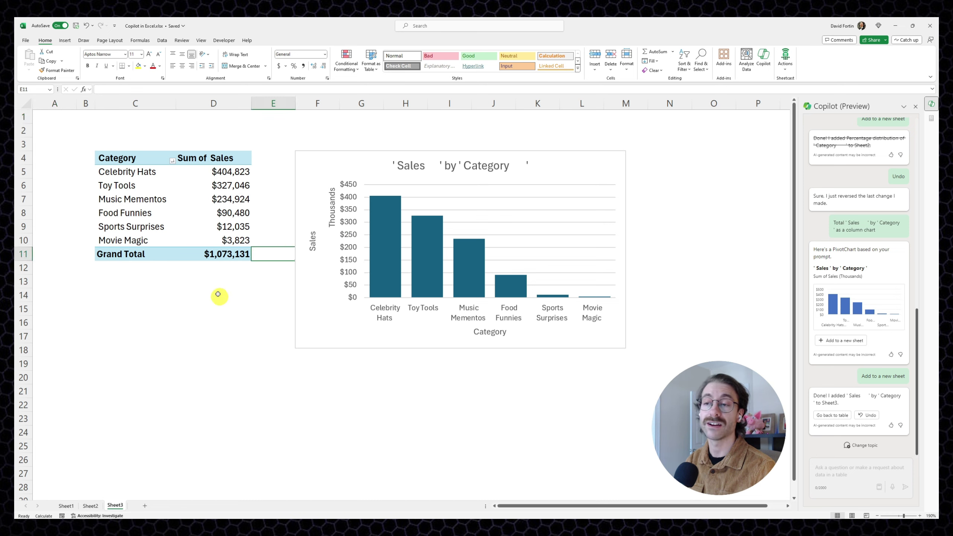
left_click(173, 161)
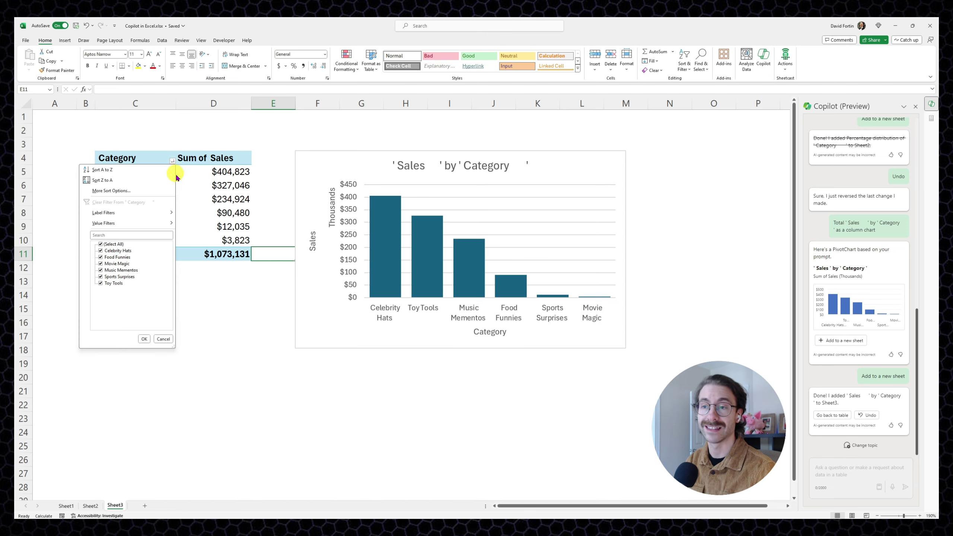
left_click(216, 174)
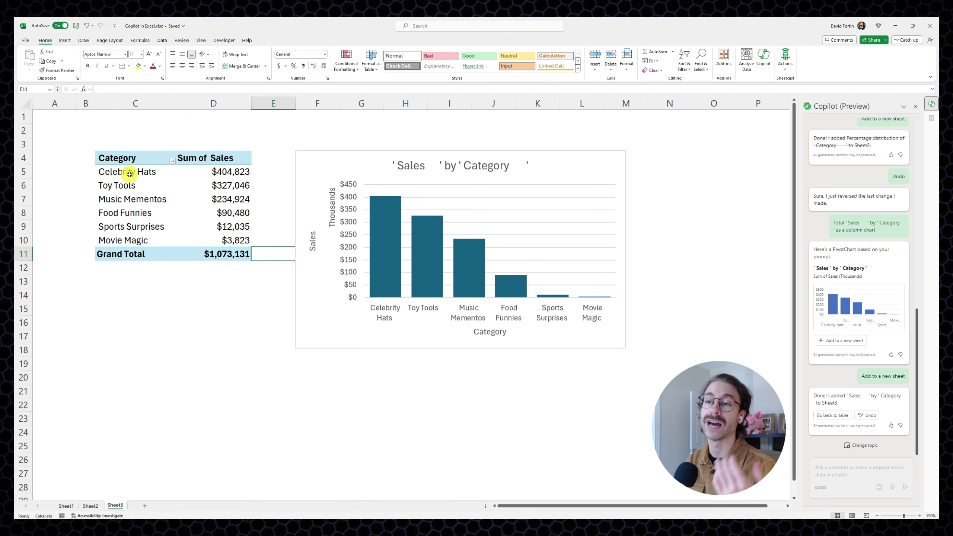
left_click_drag(129, 173, 220, 174)
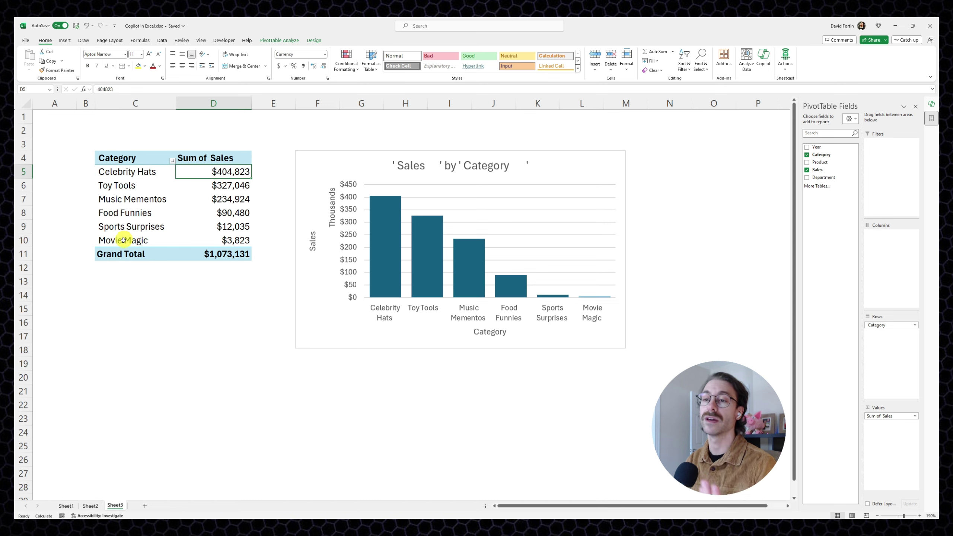
left_click_drag(127, 240, 232, 240)
left_click(239, 240)
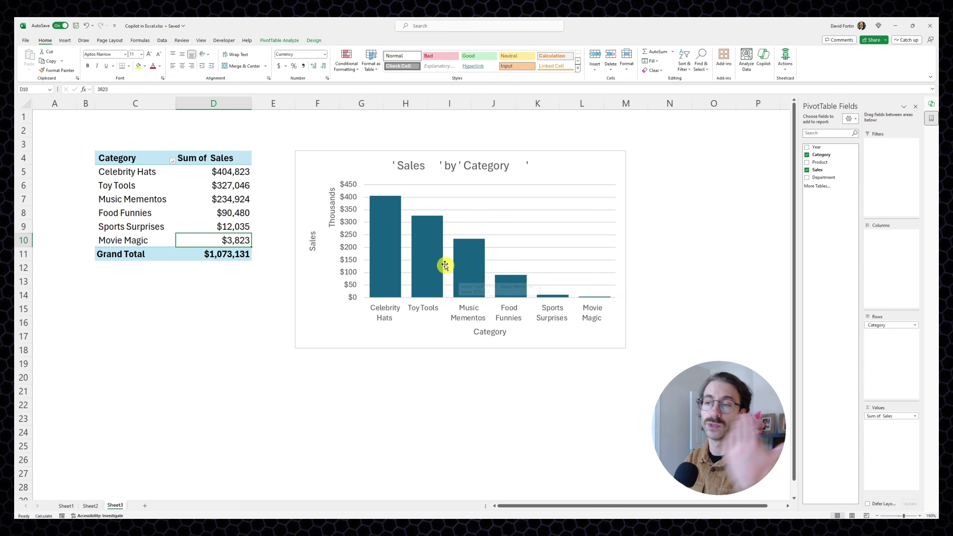
left_click(420, 173)
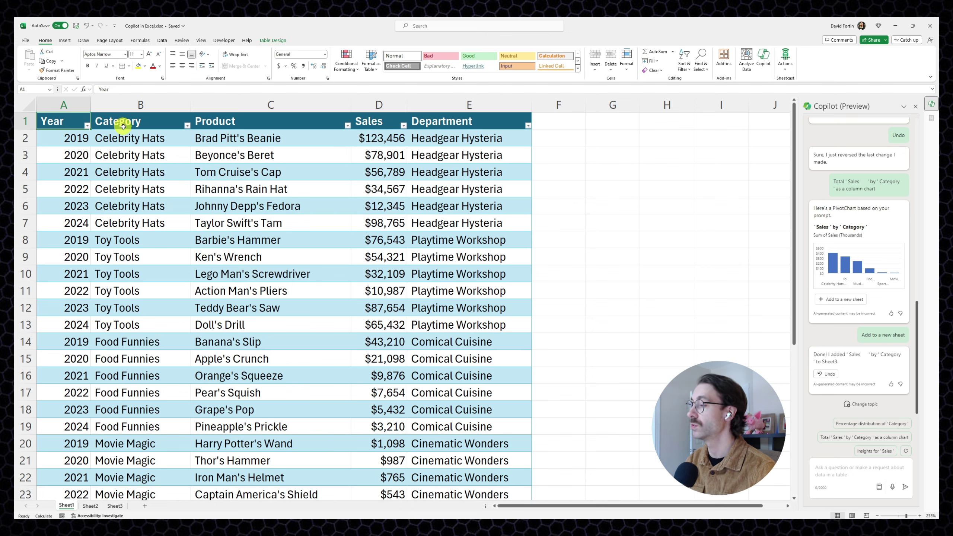
Request Copilot insights for Sales from the Sheet1 table and add the resulting PivotChart to a new sheet.
left_click(875, 452)
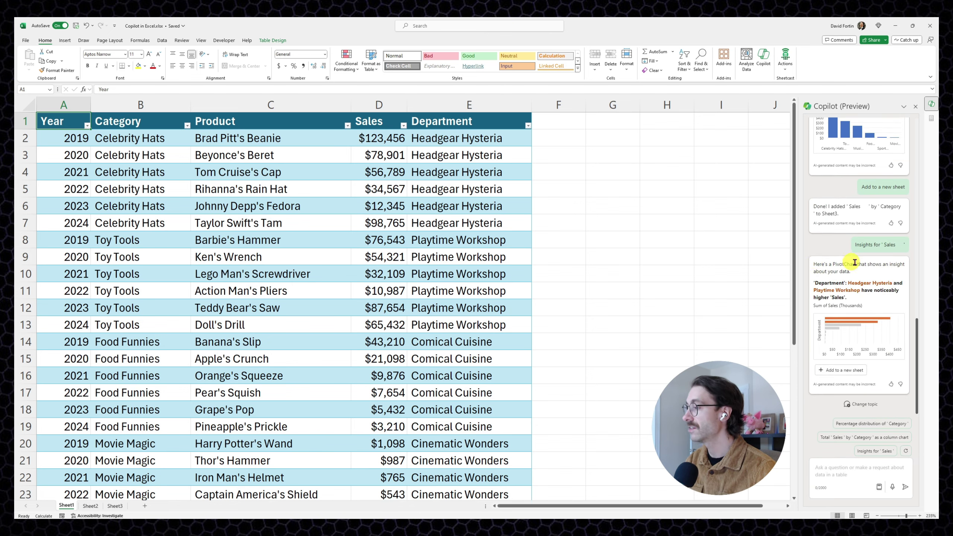
left_click(838, 370)
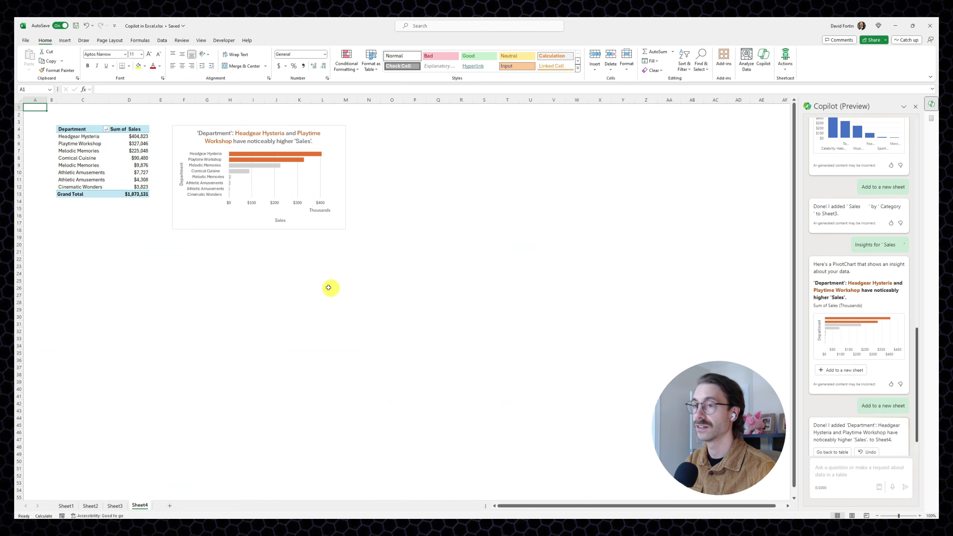
scroll(161, 249, "up", 4)
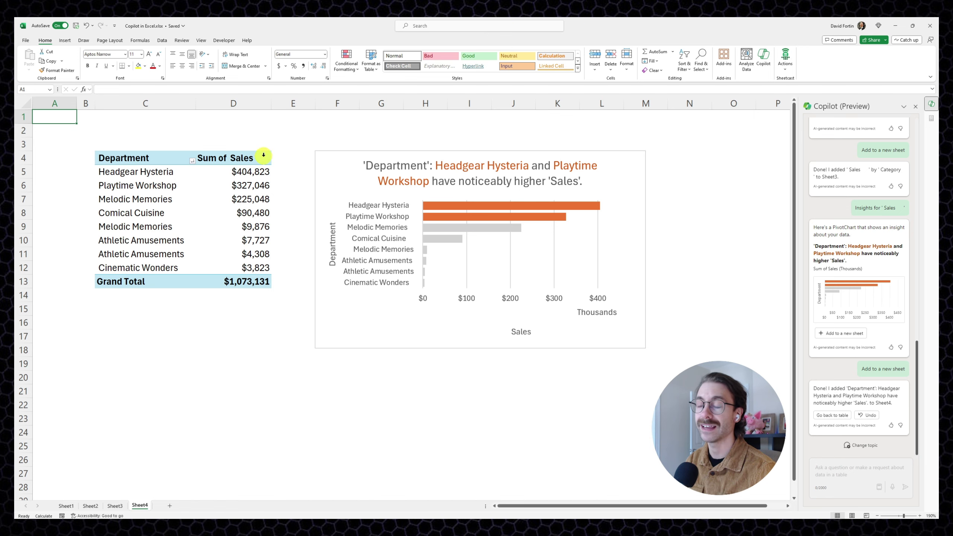
Compare the category sales chart on Sheet3 with the department insight chart on Sheet4.
left_click(115, 506)
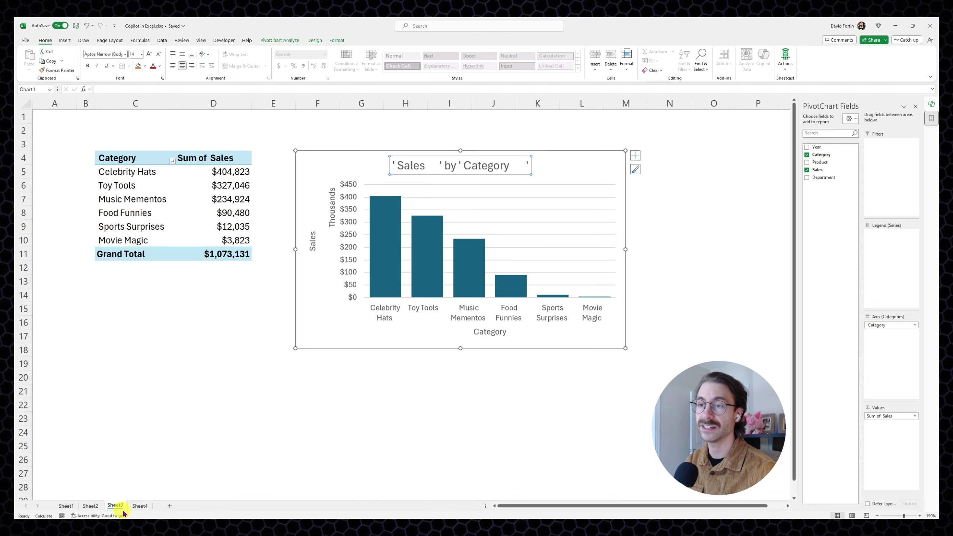
left_click(138, 505)
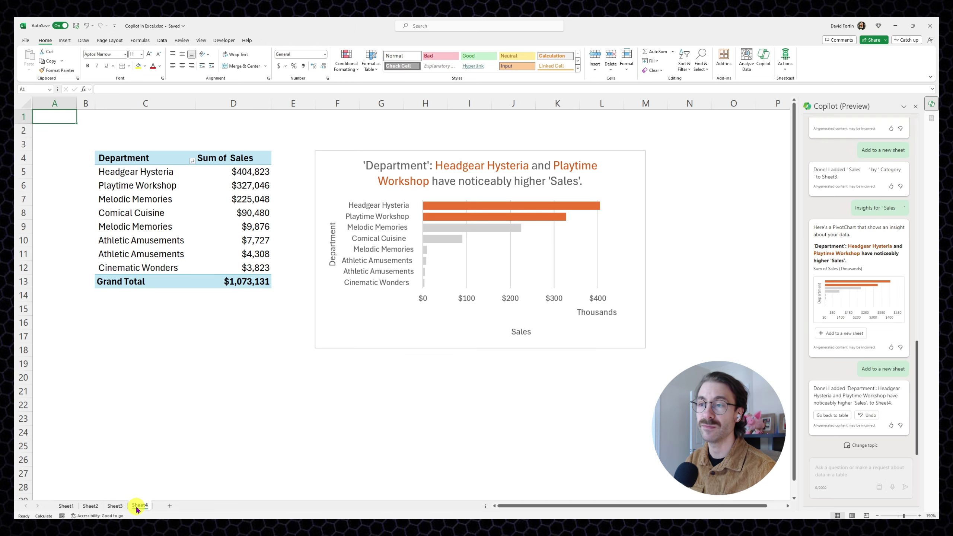
left_click(115, 506)
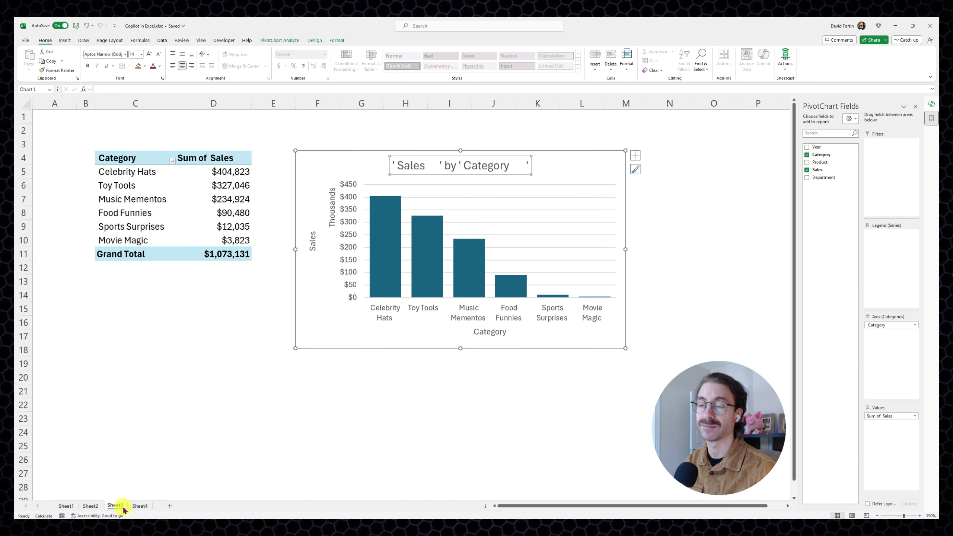
left_click(138, 505)
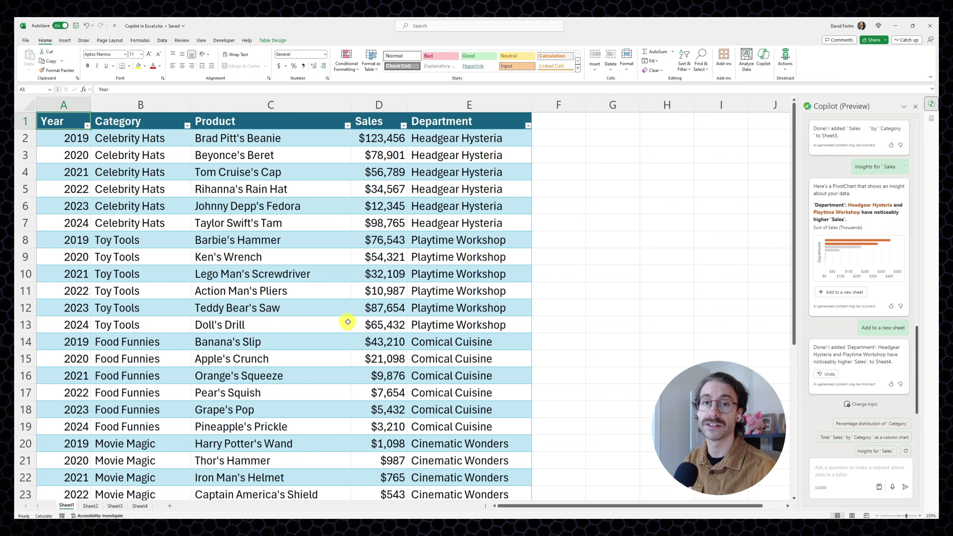
Refresh Copilot's suggested prompts for the Sheet1 table and request total Sales for Product excluding Beyonce's Beret.
left_click(906, 452)
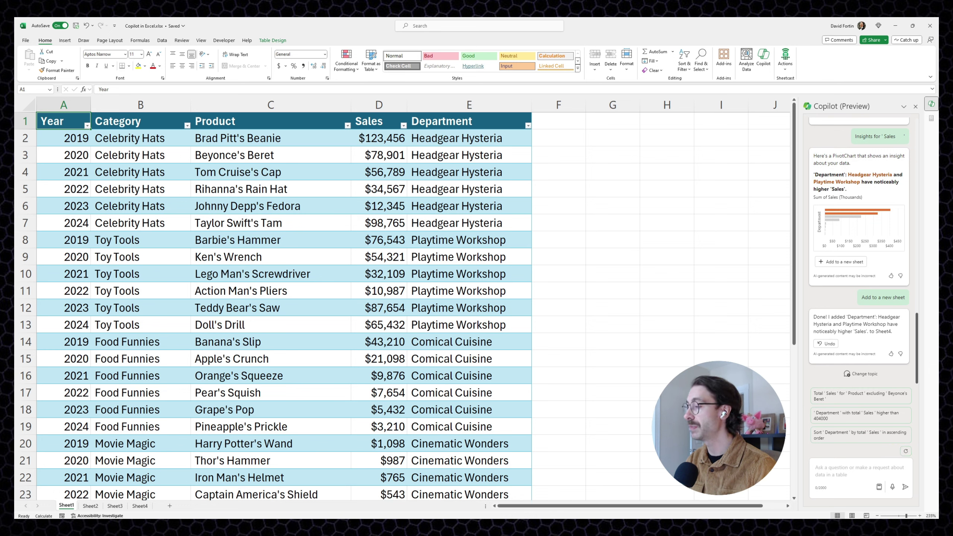
left_click(880, 400)
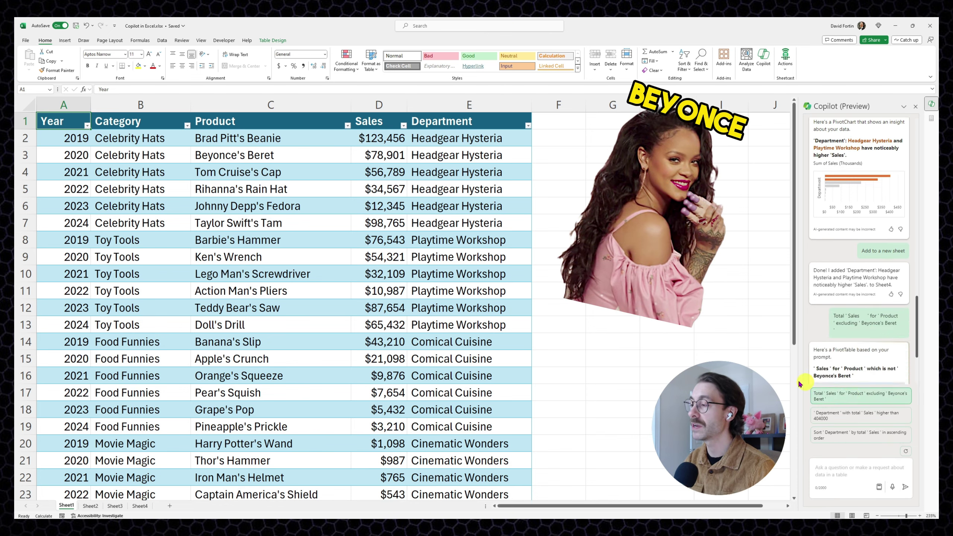
Add Copilot's PivotTable of product sales excluding Beyonce's Beret to a new sheet and select its Product header.
left_click(842, 339)
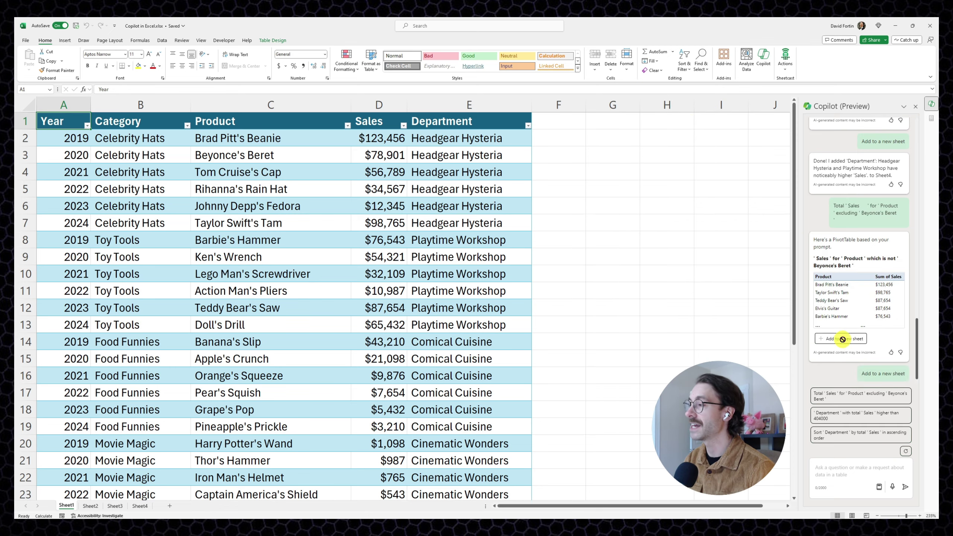
scroll(180, 268, "up", 8)
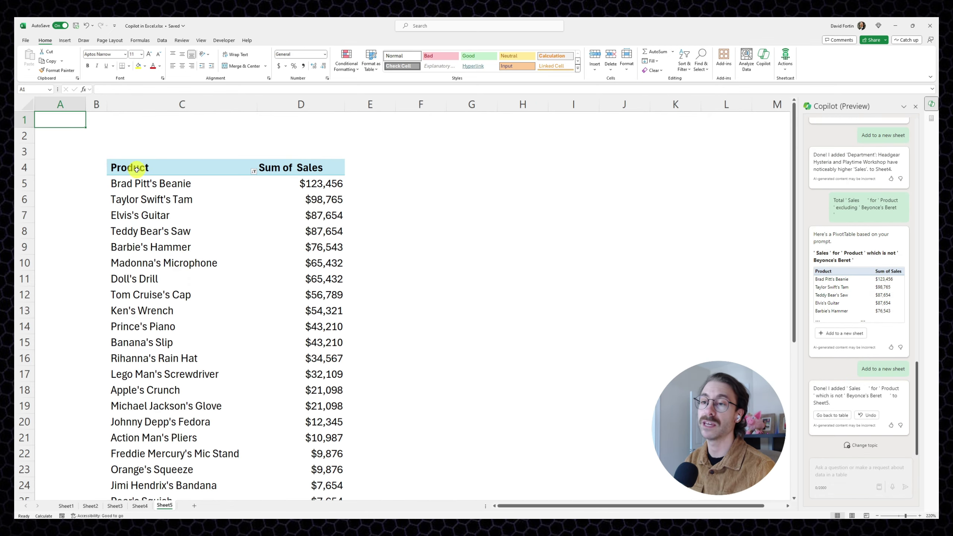
left_click(136, 169)
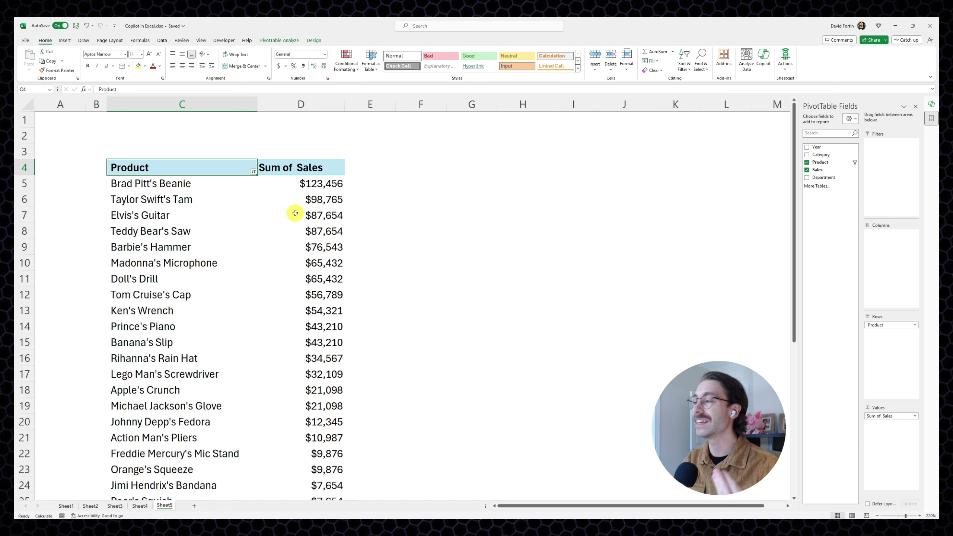
Inspect the Product filter options in the PivotTable and clear the Does Not Equal label filter.
left_click(253, 172)
left_click_drag(252, 264, 249, 266)
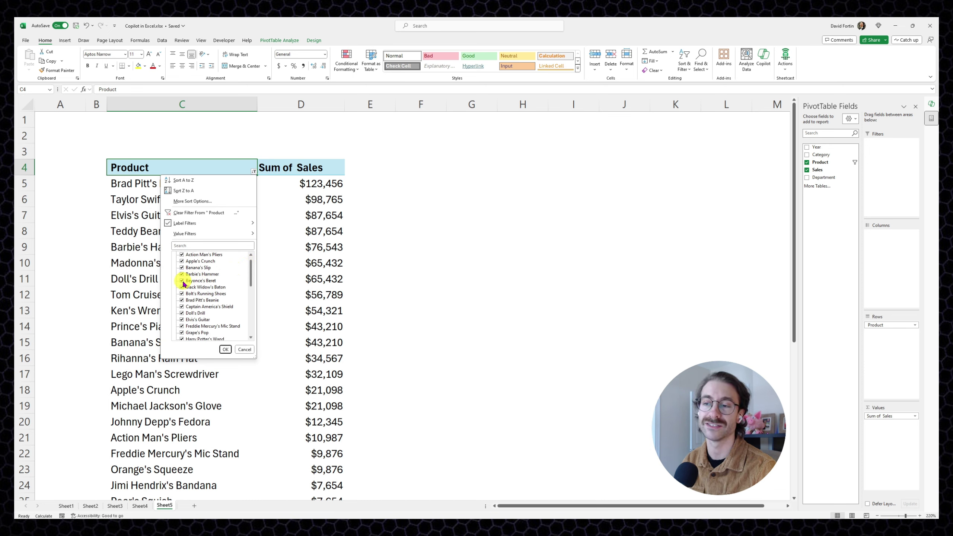
mouse_move(195, 227)
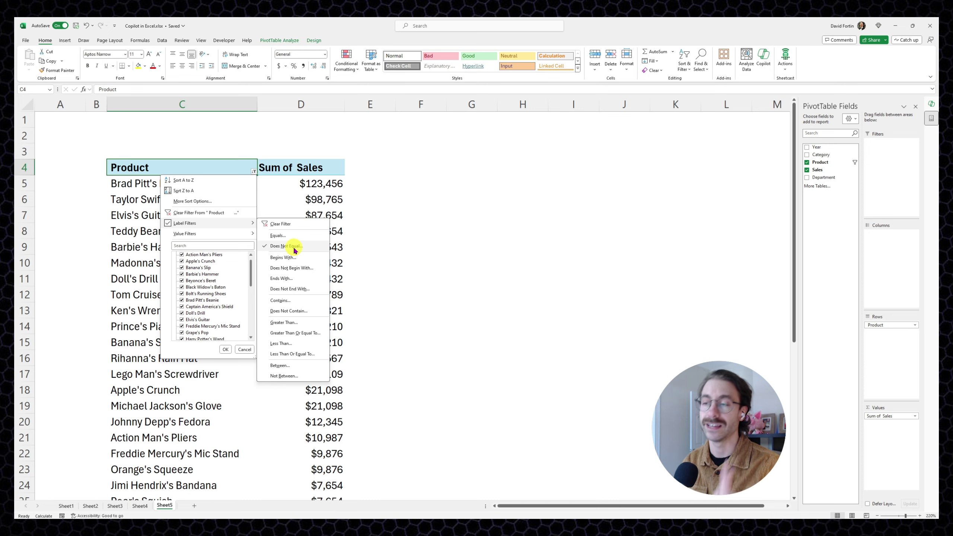
left_click(281, 224)
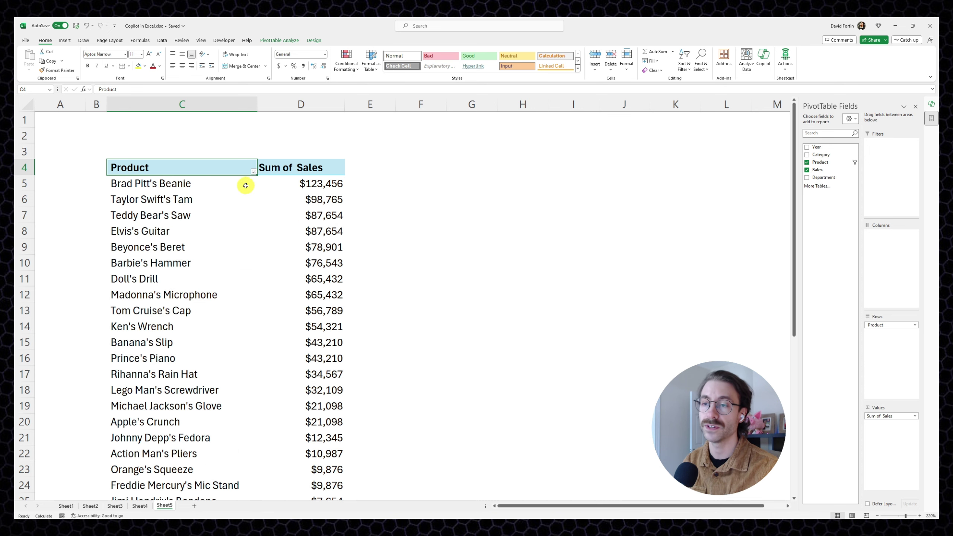
Check the Beyonce's Beret row and its filter entry, and restore the filter that excludes it.
left_click(244, 183)
left_click_drag(181, 246, 315, 248)
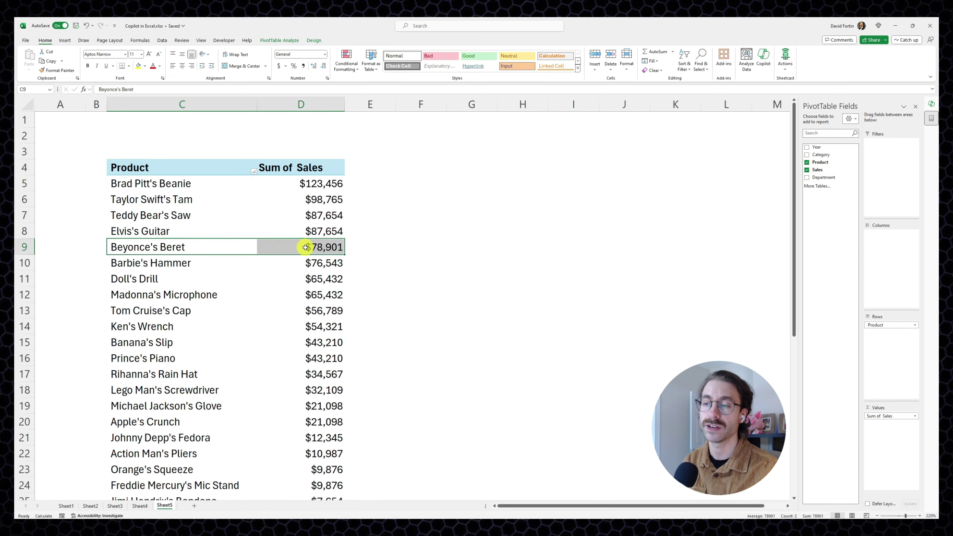
left_click(254, 172)
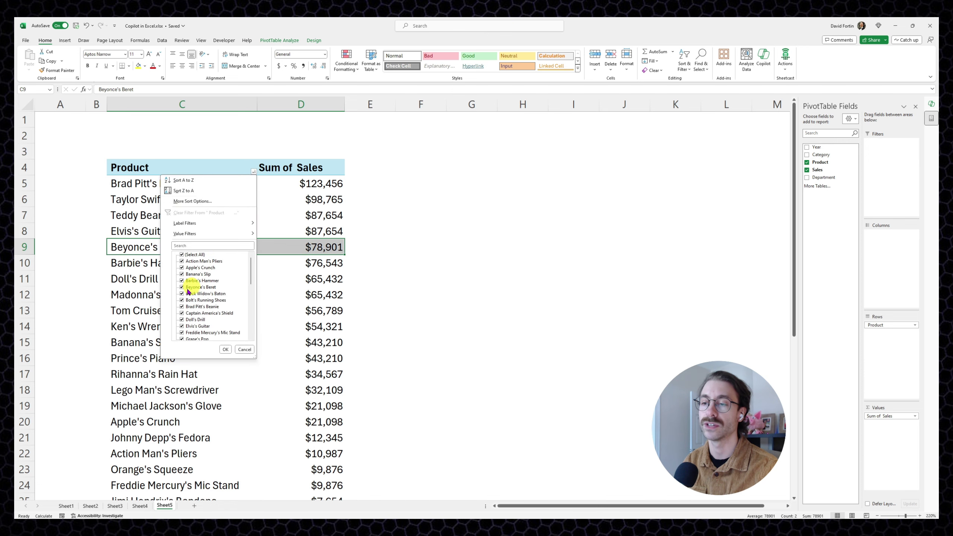
left_click(245, 344)
left_click(238, 215)
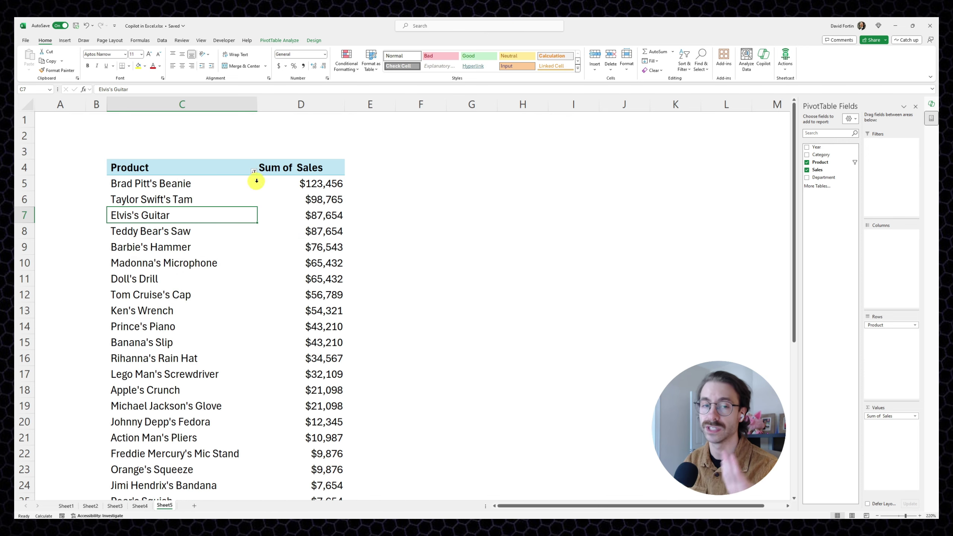
Review the filtered product sales list on Sheet5, including the Brad Pitt's Beanie row, and bring back Copilot's response.
scroll(342, 268, "down", 4)
scroll(342, 268, "down", 3)
scroll(368, 257, "up", 7)
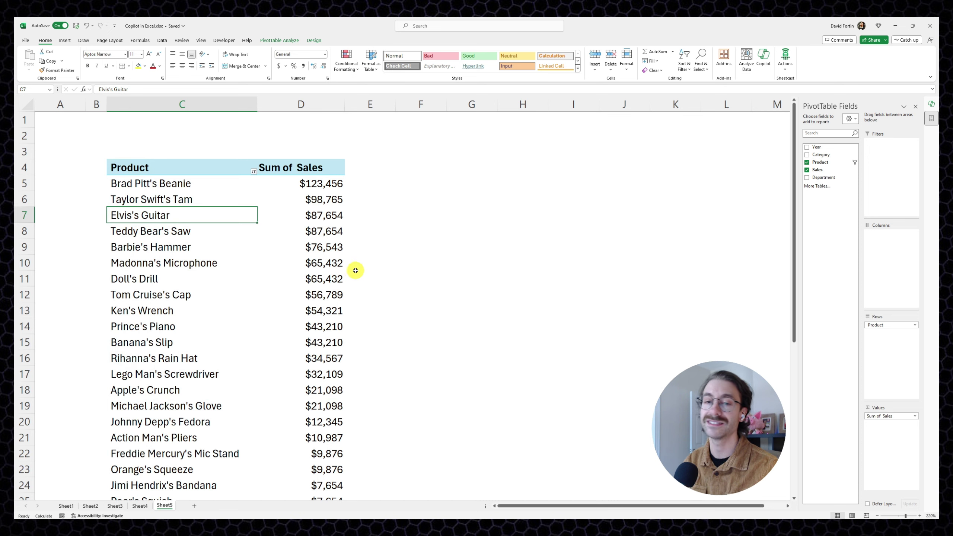
left_click(295, 184)
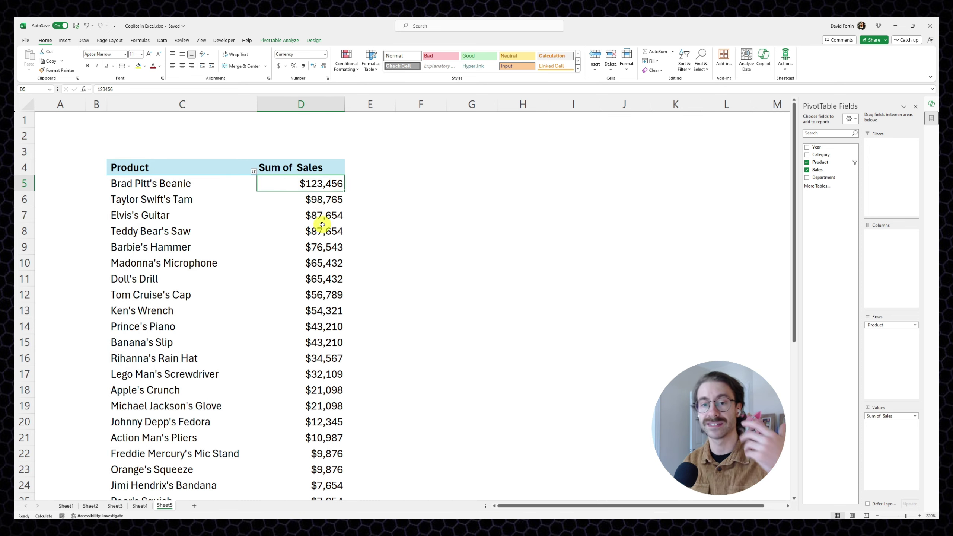
left_click(436, 193)
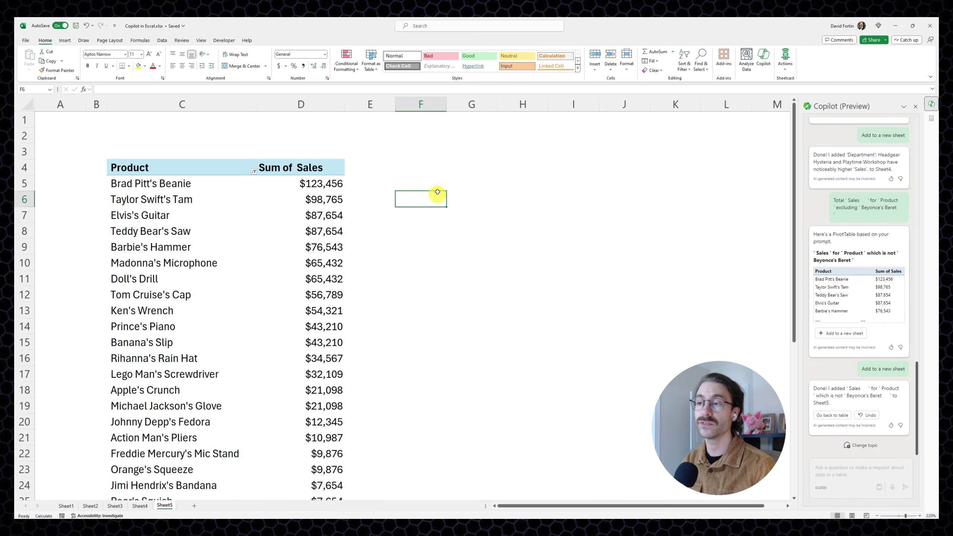
left_click(182, 183)
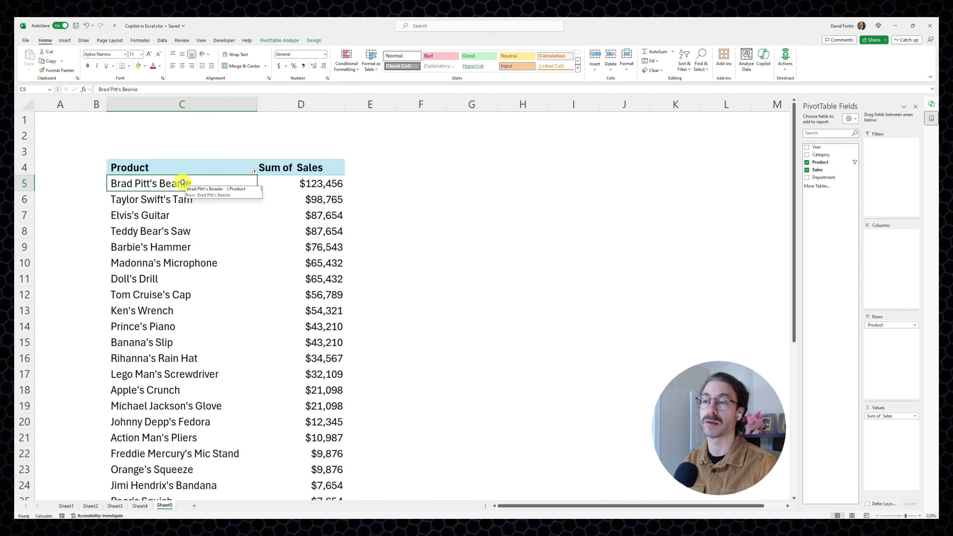
left_click(758, 59)
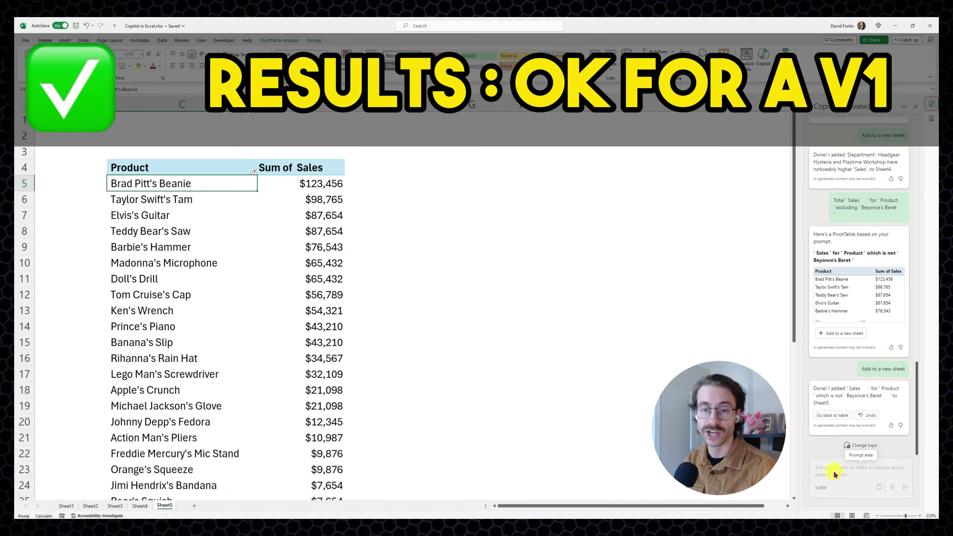
left_click(418, 181)
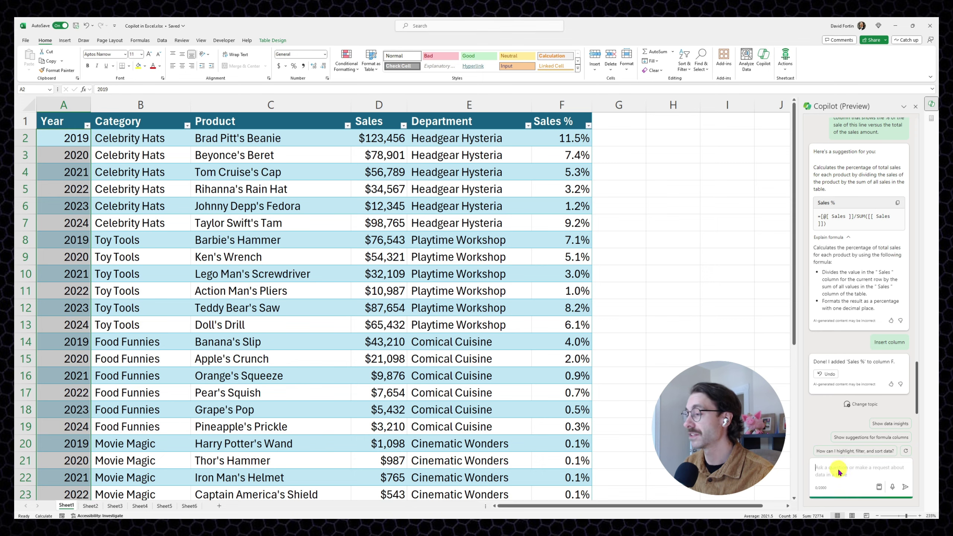
Try asking Copilot for the top 5 products in terms of sales in a bar chart with a pink gradient.
left_click(836, 472)
type("q")
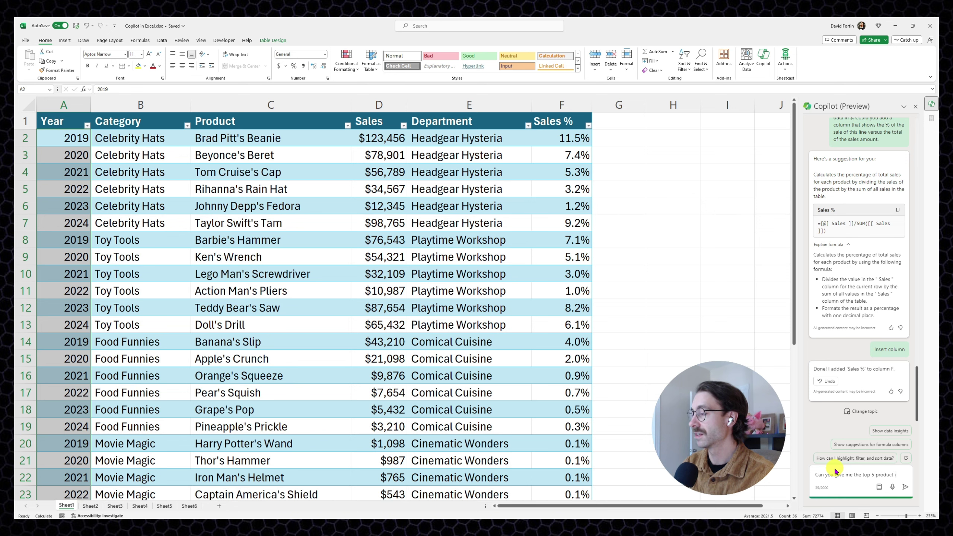
type("n term of sales. in a bar chart.")
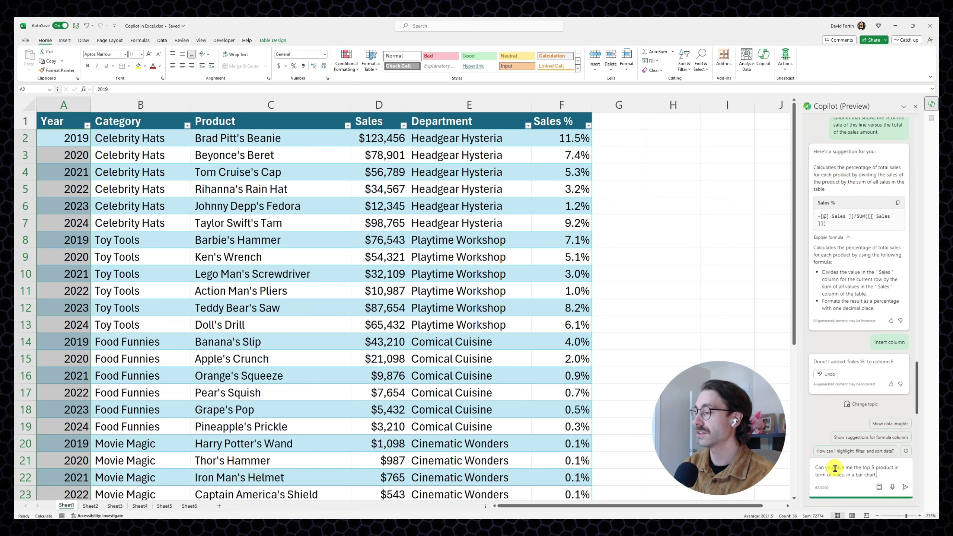
type("bar chart")
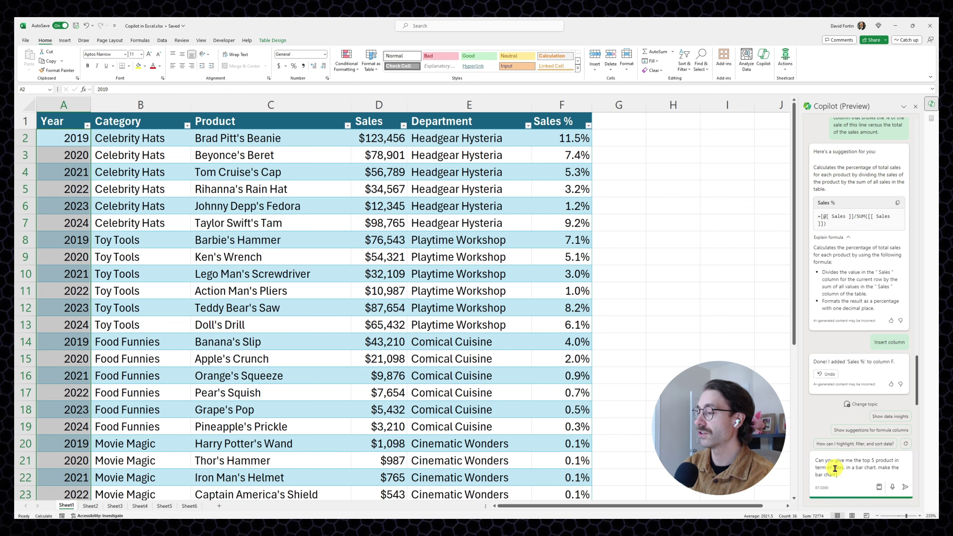
type(" pink gradient.")
key("Return")
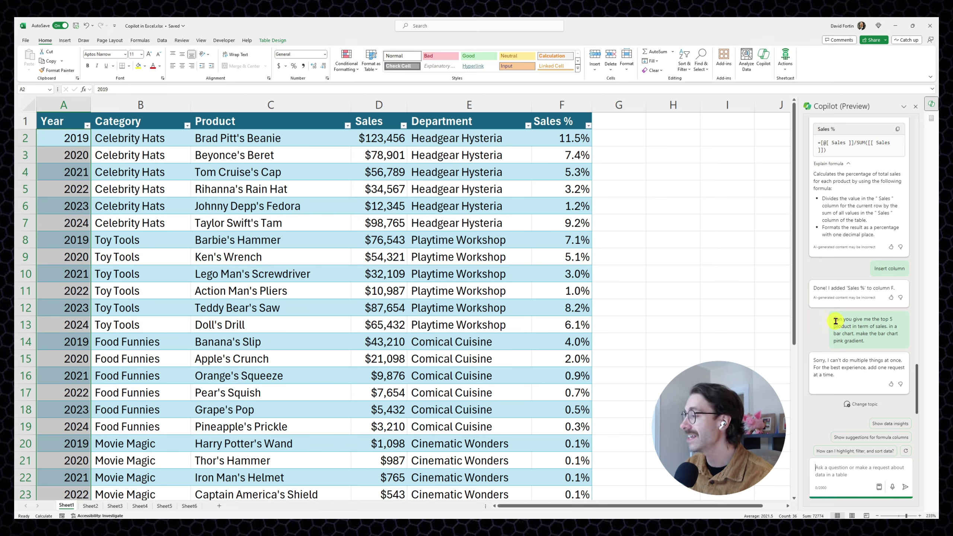
Reuse only the top 5 products by sales request in Copilot and add the resulting PivotTable to a new sheet.
left_click_drag(833, 320, 886, 329)
key("ctrl+c")
left_click(832, 489)
key("ctrl+v")
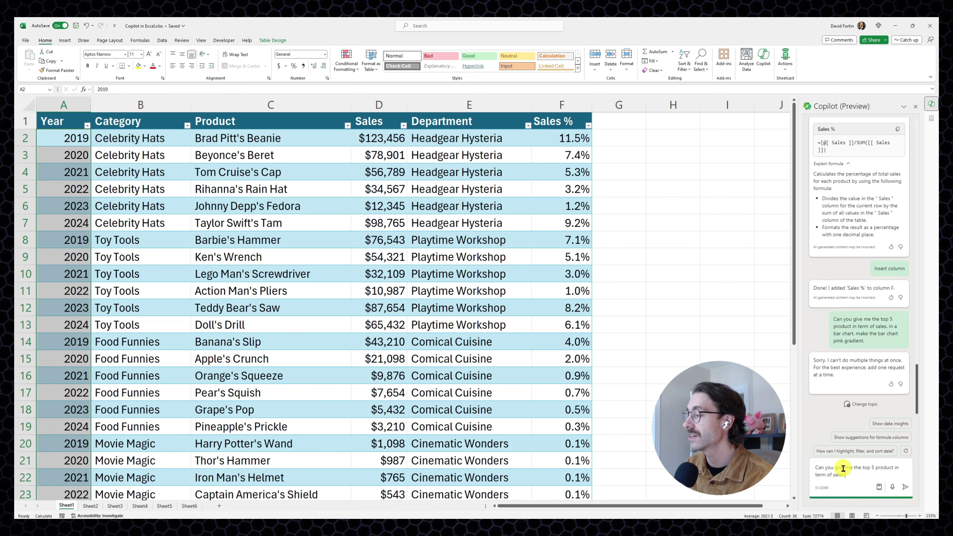
key("Return")
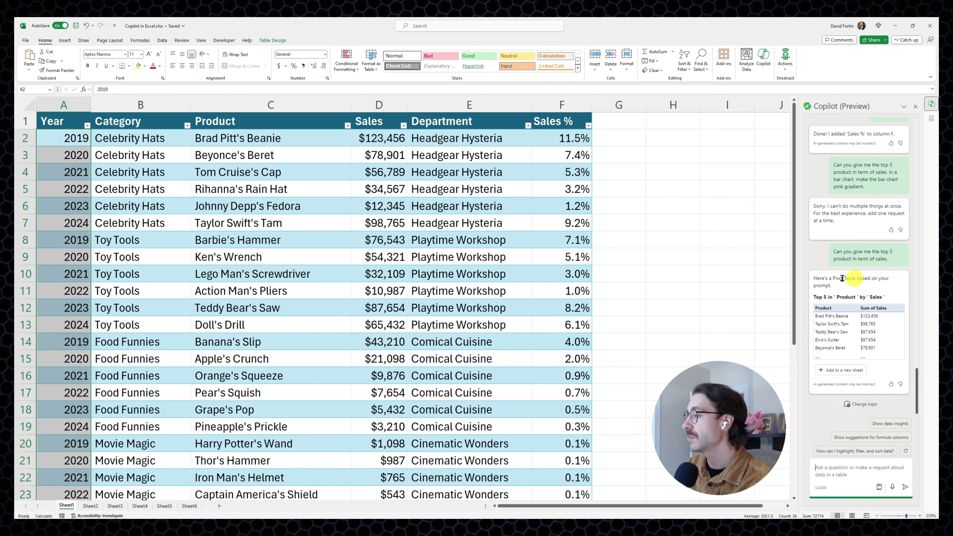
left_click(840, 371)
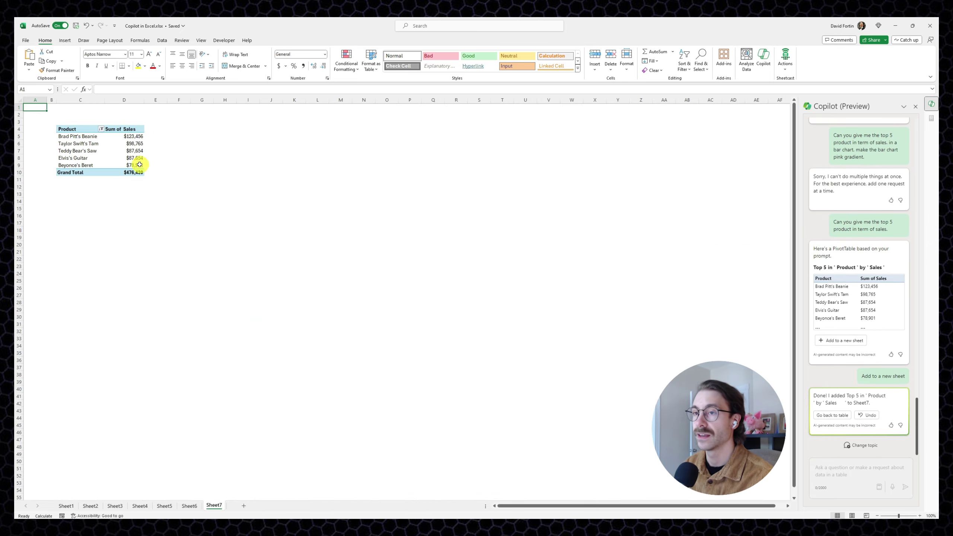
Examine the top 5 products PivotTable and the Top 10 value filter applied to its Product field.
left_click(86, 136)
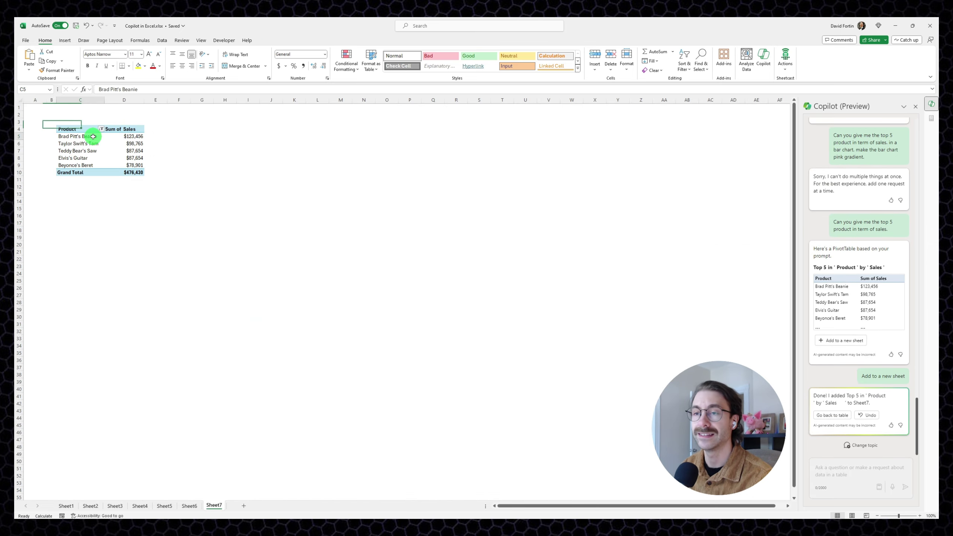
scroll(94, 152, "up", 11)
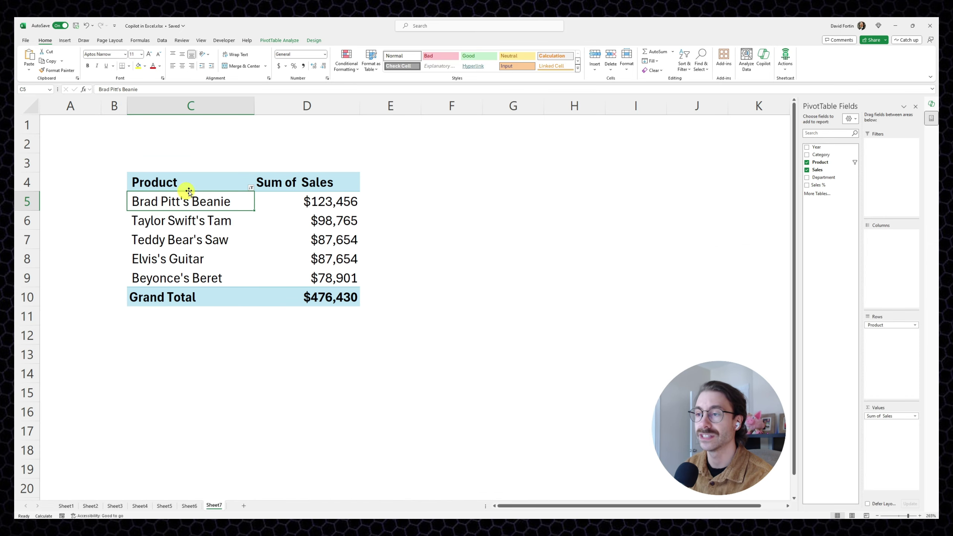
left_click(251, 187)
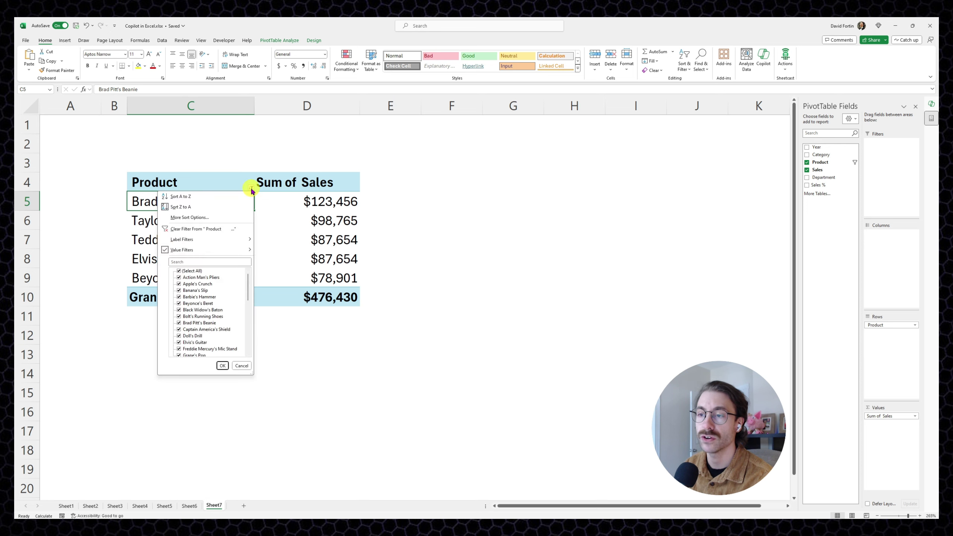
mouse_move(234, 251)
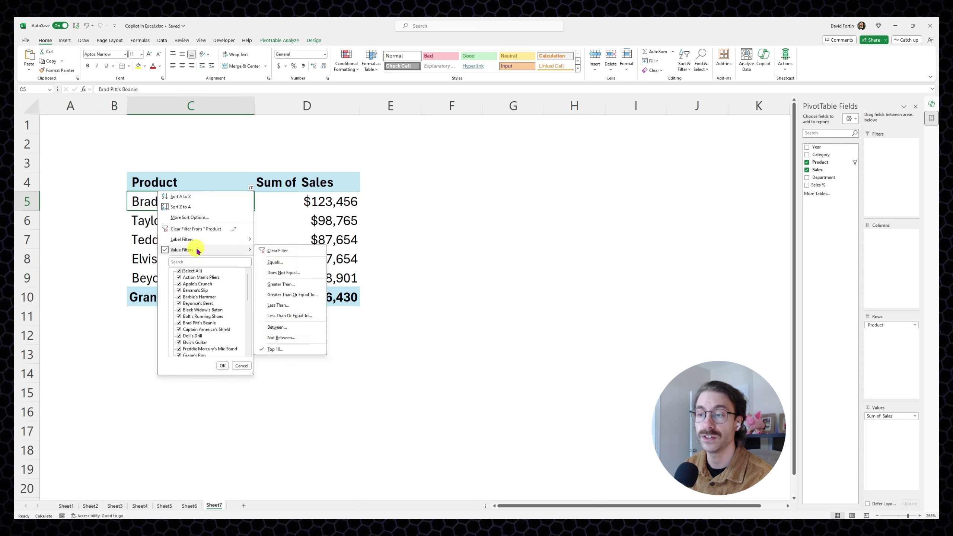
left_click(285, 347)
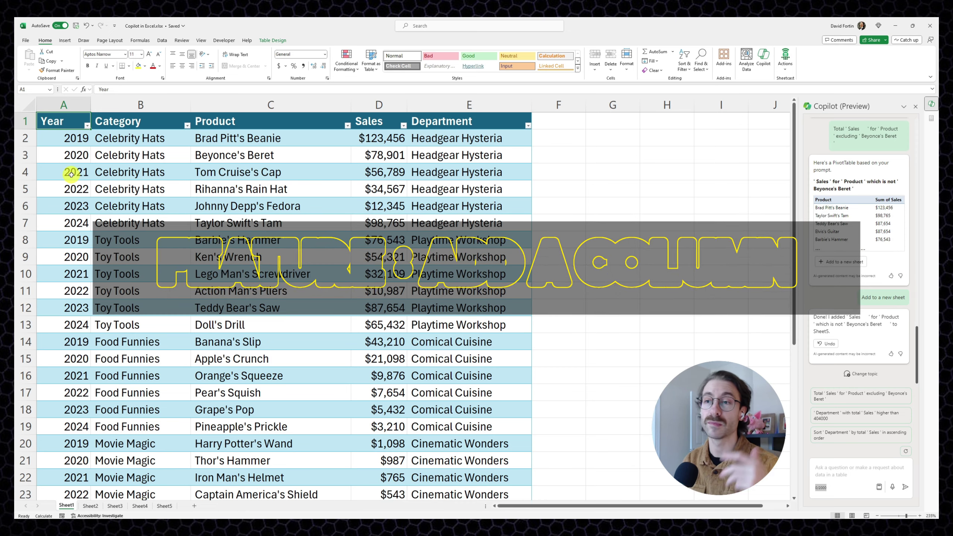
Ask Copilot for a percentage of sales by line based on the total of sales.
left_click(849, 471)
type("Can you do a percentage of s")
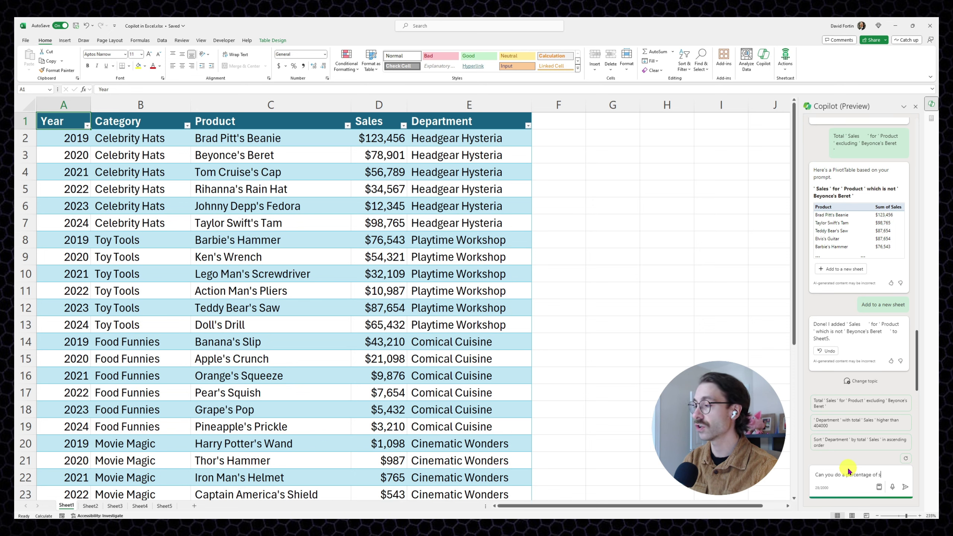
type("ales by line")
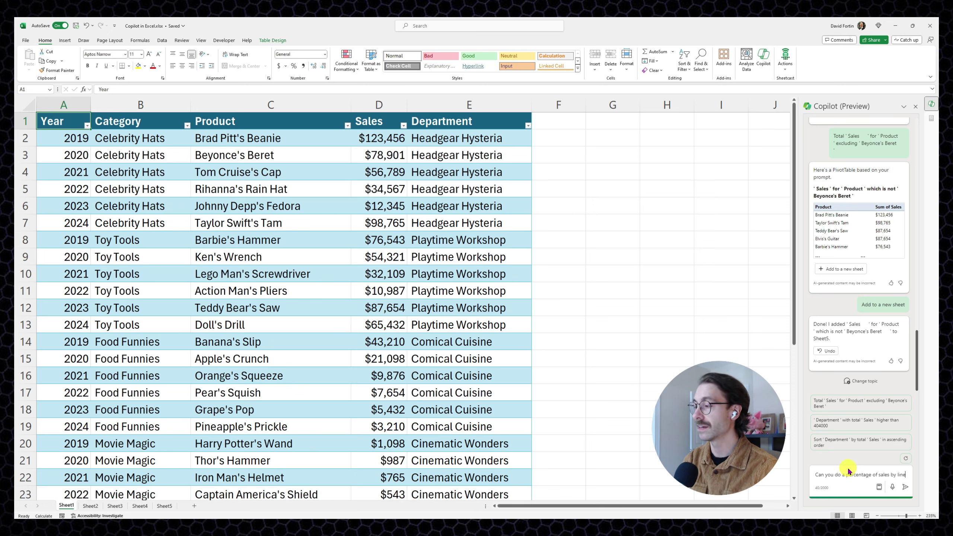
type(". based on the total of sales.")
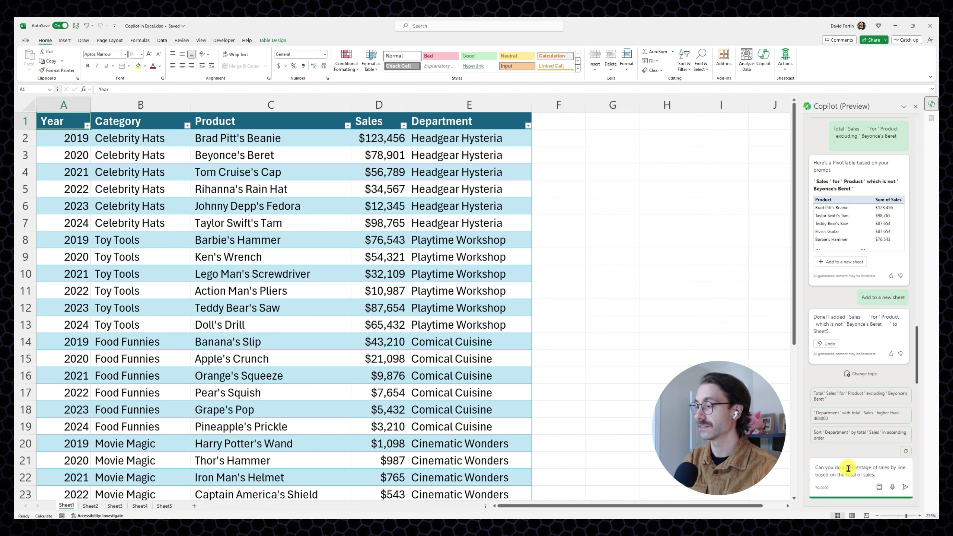
key("Return")
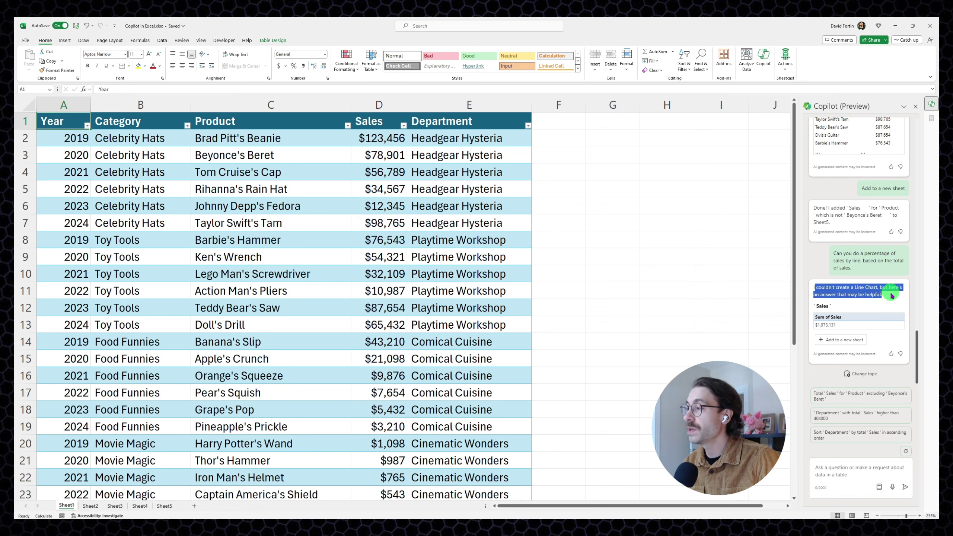
Add Copilot's Sum of Sales answer to a new sheet and examine the resulting PivotTable.
left_click(857, 343)
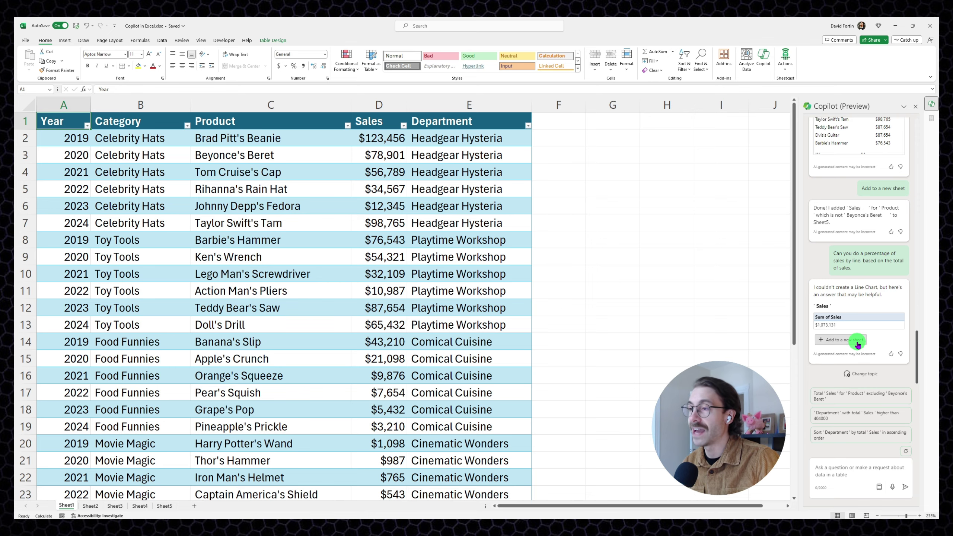
left_click(71, 131)
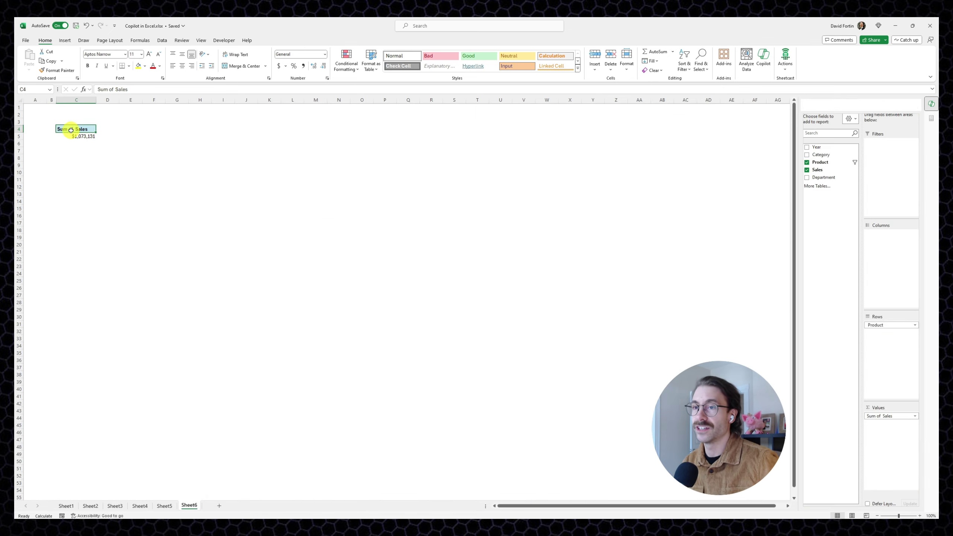
scroll(106, 179, "up", 8)
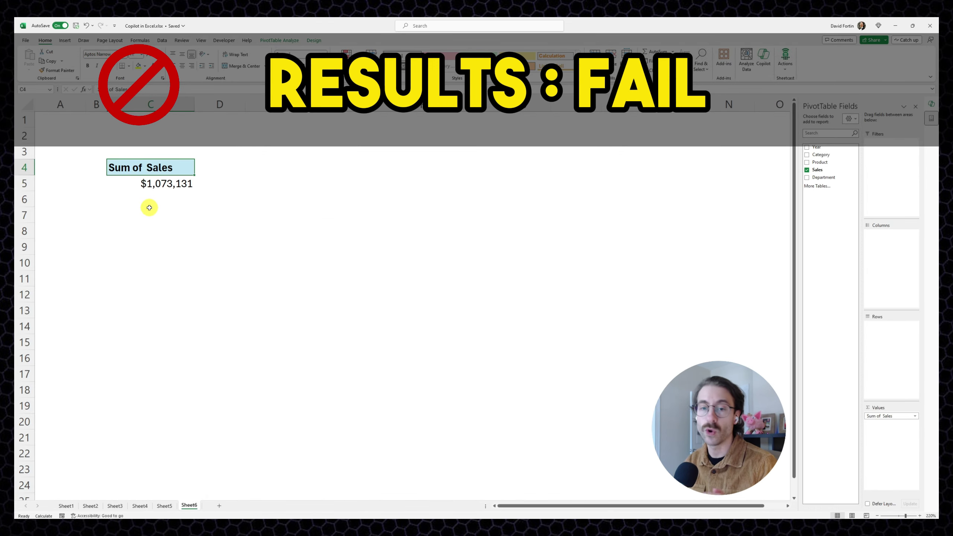
On Sheet1, ask Copilot to add a column showing each line's % of the total sales amount.
left_click(69, 506)
left_click(869, 473)
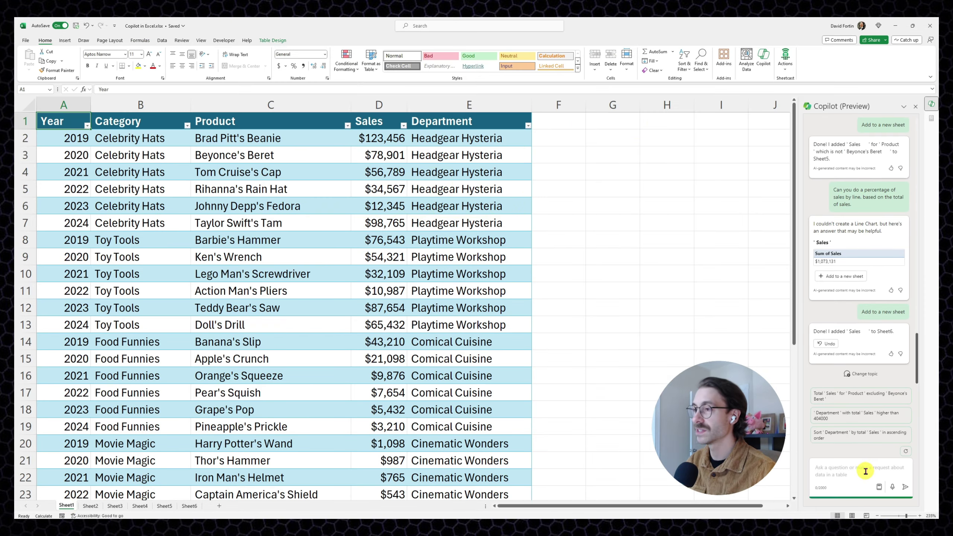
type("In the column \"sales\" I see the data in $")
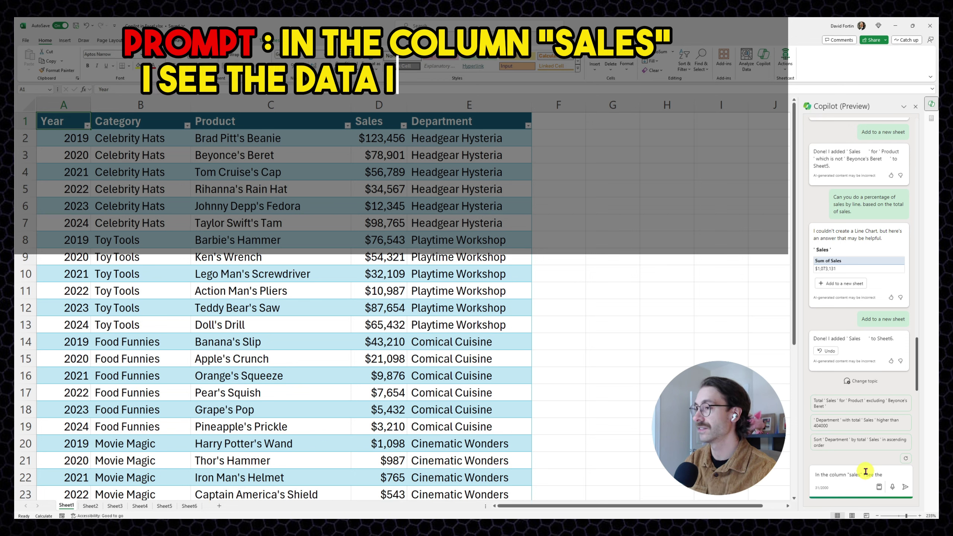
type(". Could you add a column that sho")
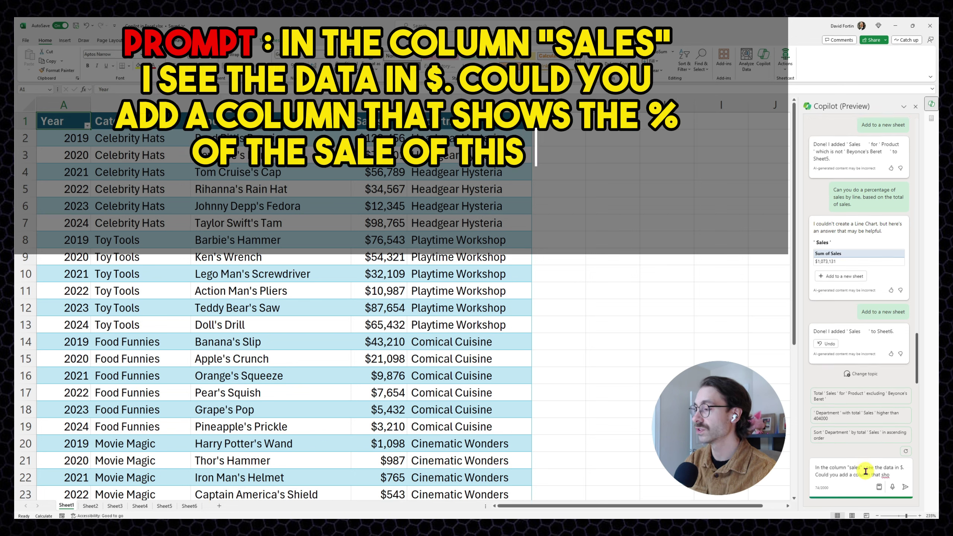
type("ws the % of the sale of this line versus the total of the sales amount.")
key("Return")
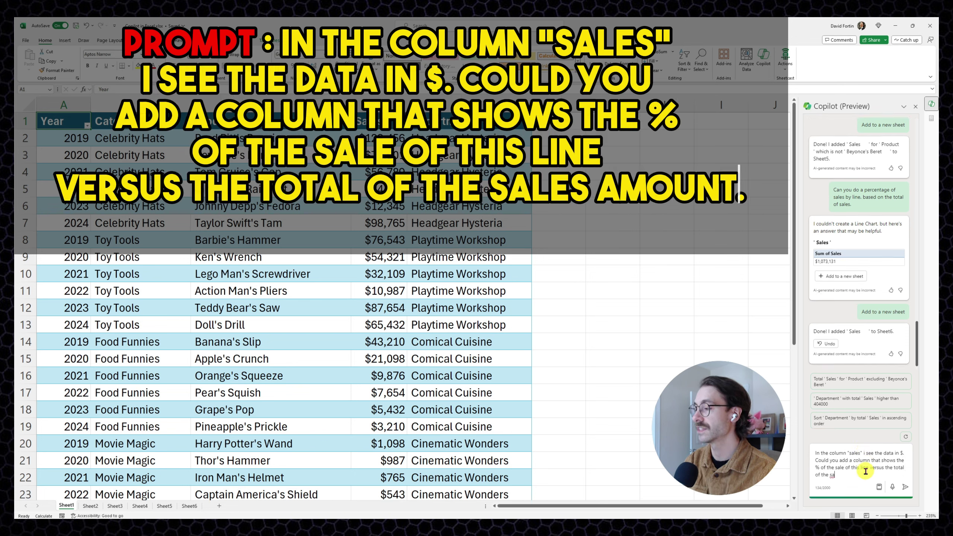
Review Copilot's suggested Sales % formula and insert it as a new table column.
left_click_drag(813, 298, 879, 300)
left_click(860, 315)
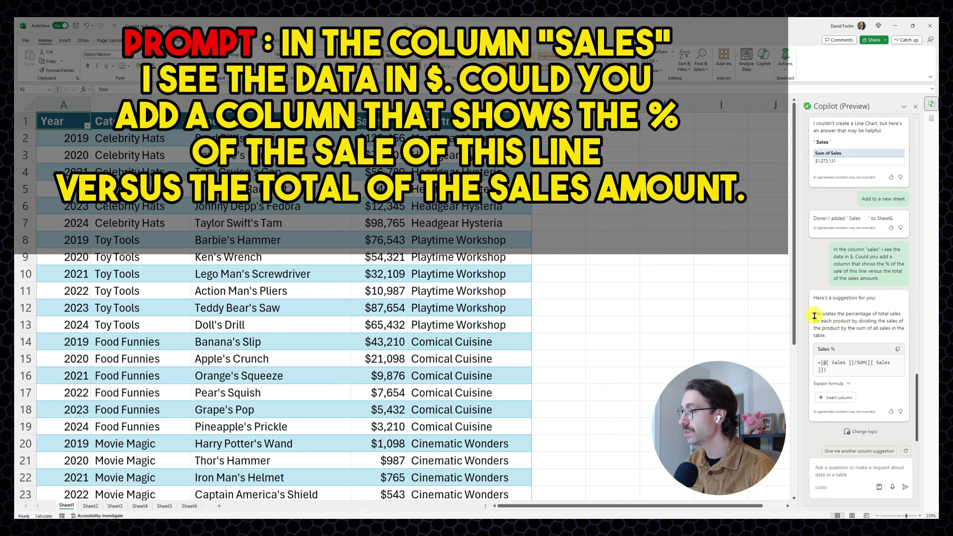
left_click_drag(814, 315, 879, 318)
mouse_move(867, 326)
left_mouse_down()
mouse_move(837, 326)
mouse_move(872, 332)
left_mouse_up()
left_click(865, 325)
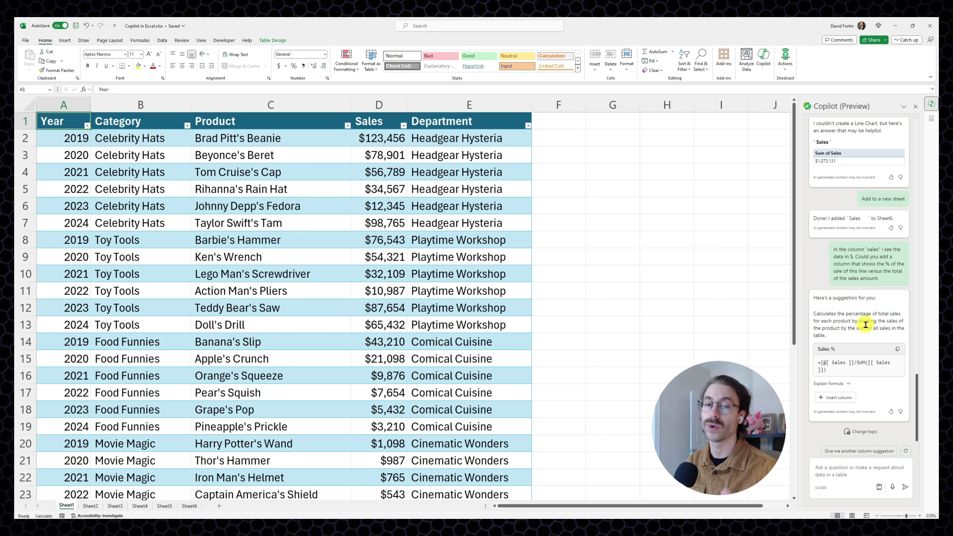
left_click(845, 398)
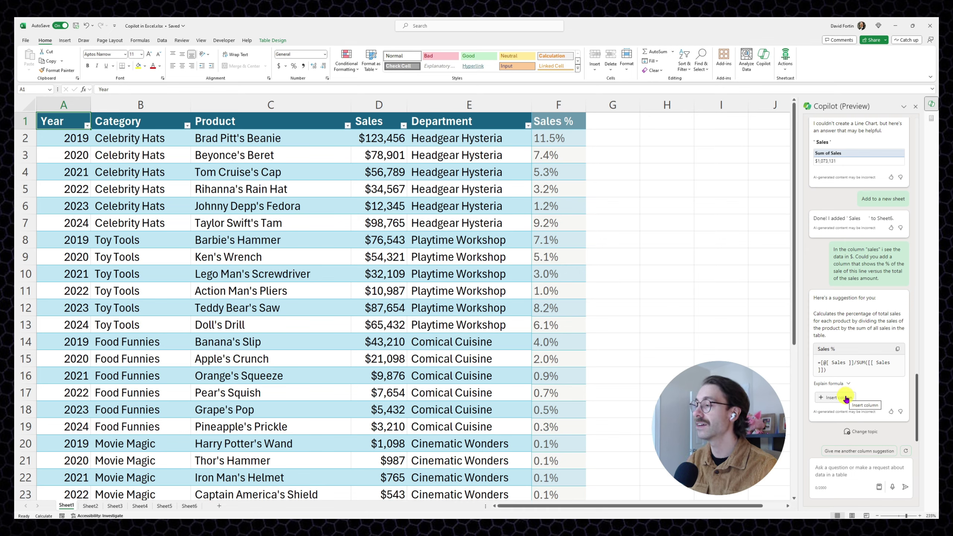
left_click(840, 398)
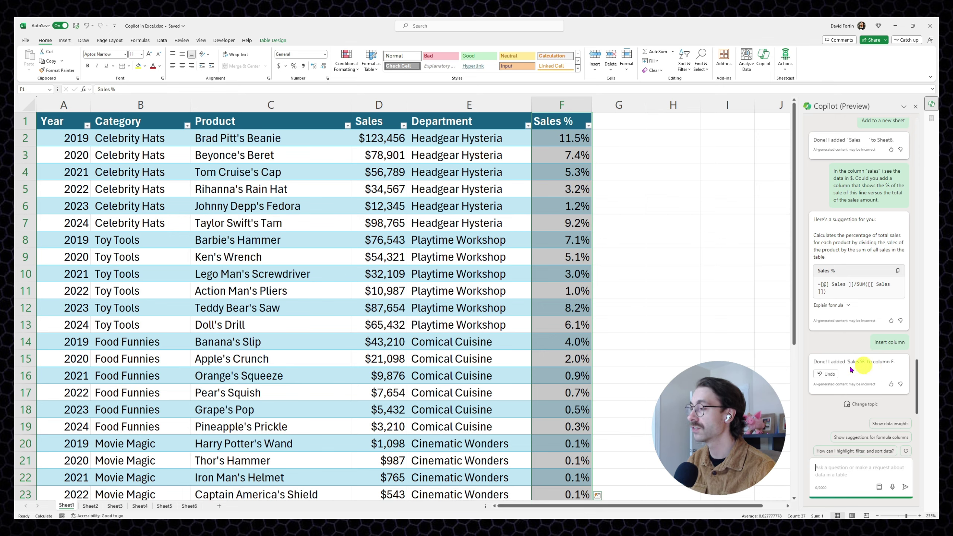
Expand and read Copilot's explanation of the Sales % formula, and check the column's values.
left_click(844, 305)
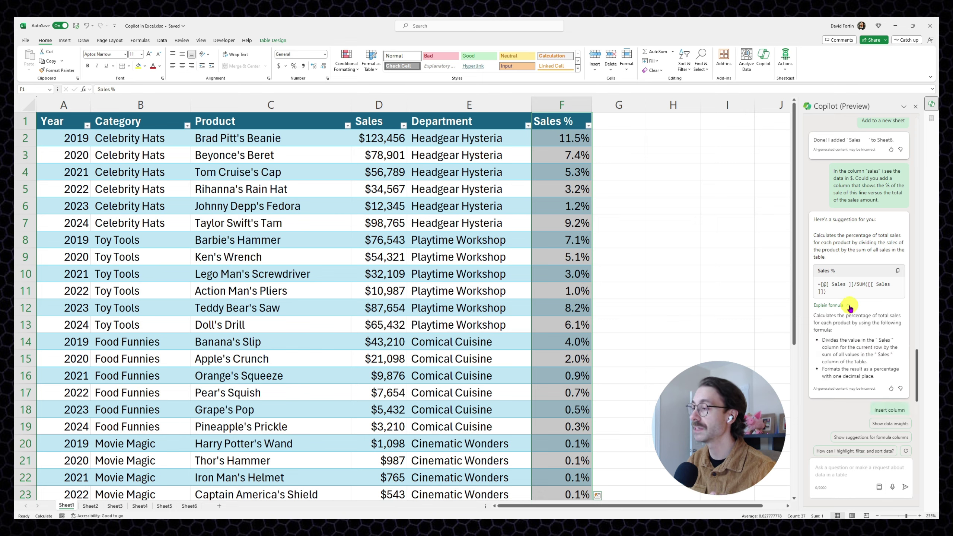
left_click_drag(813, 315, 842, 334)
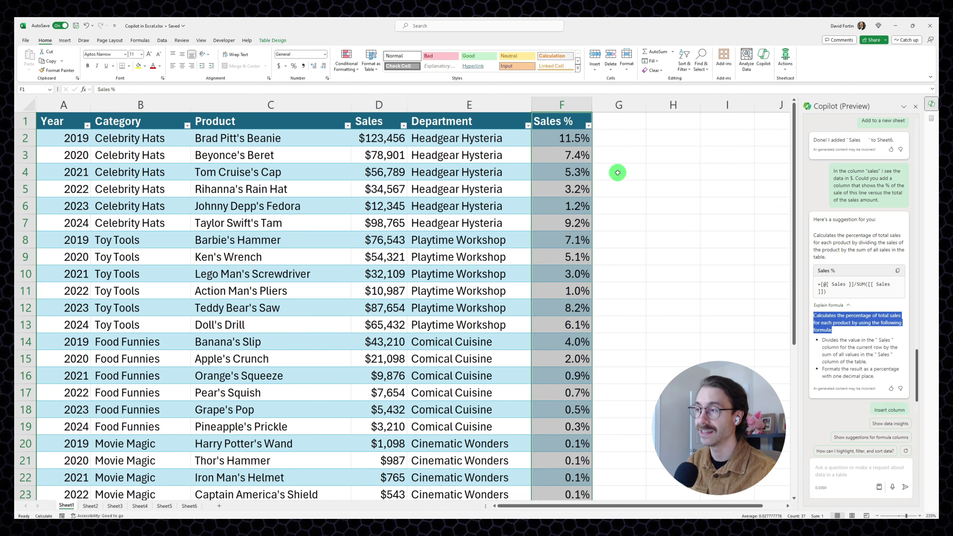
left_click(707, 136)
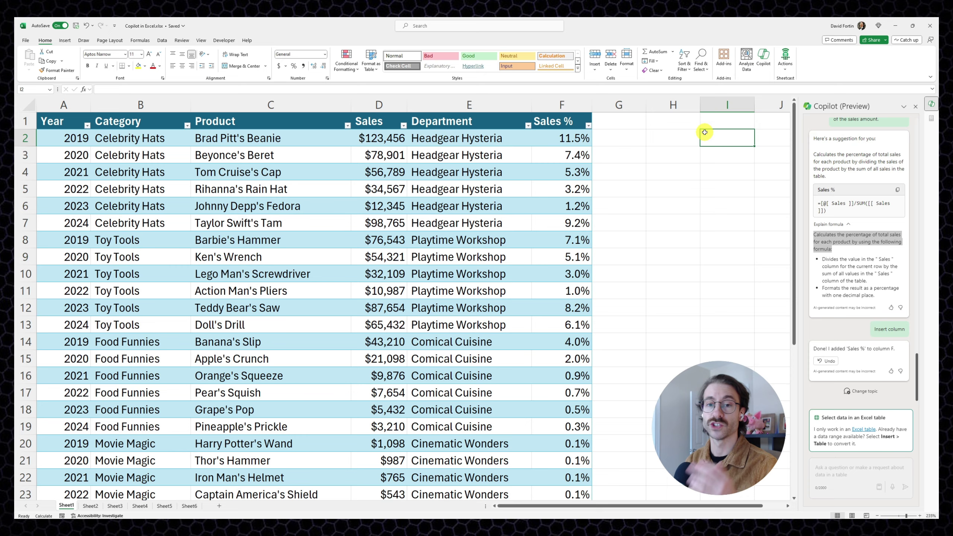
left_click(578, 138)
key("ctrl+shift+Down")
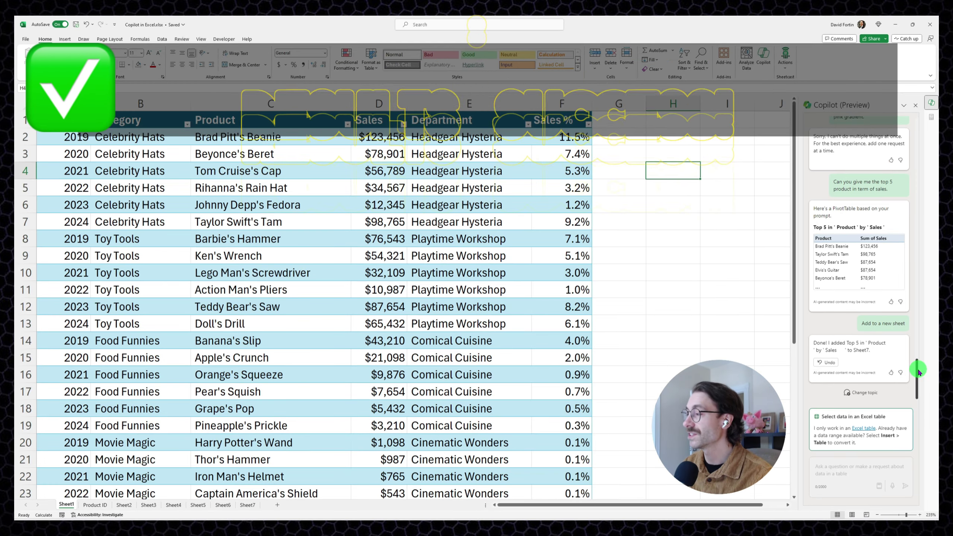
Have Copilot suggest formula columns, choose the one comparing Sales and Sales %, and insert the Sales Comparison column.
left_click_drag(918, 372, 918, 112)
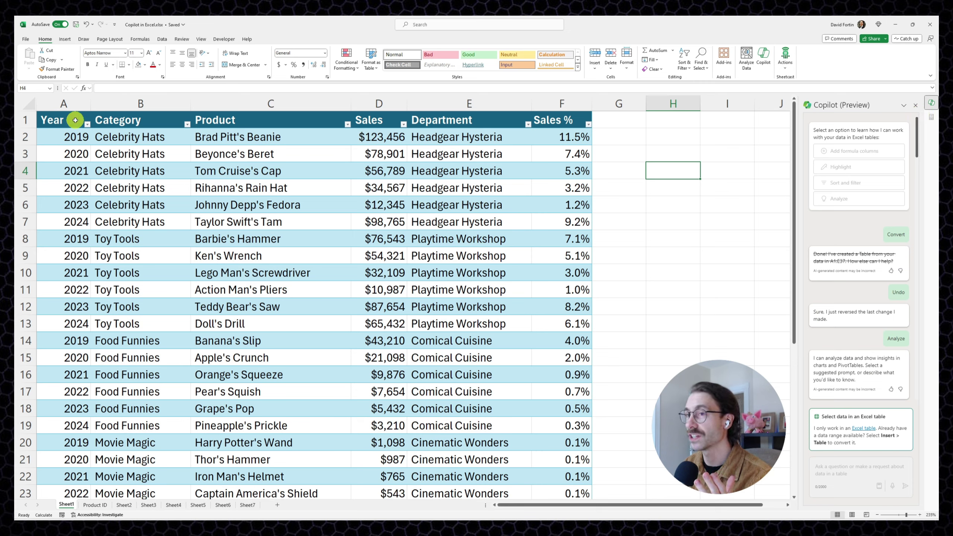
left_click(75, 120)
left_click_drag(918, 384, 916, 129)
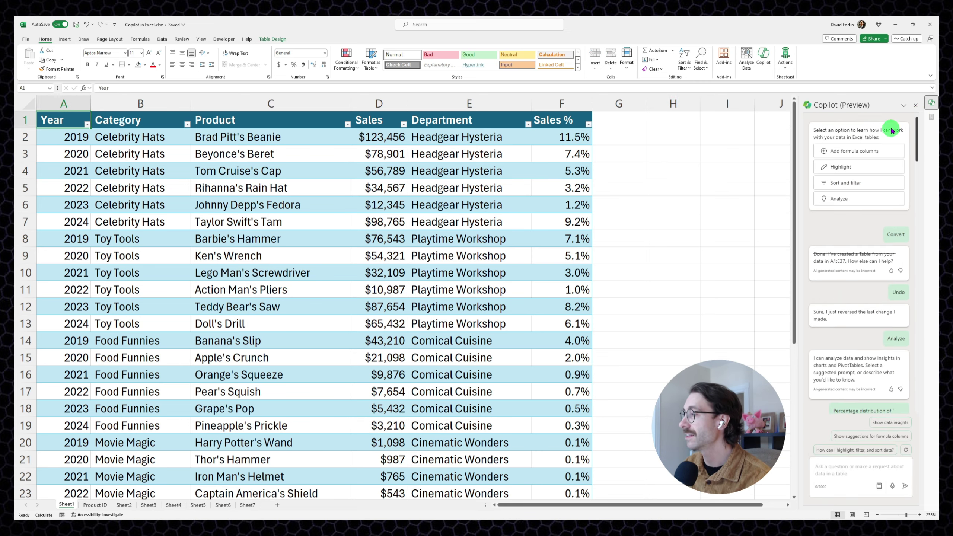
left_click(852, 152)
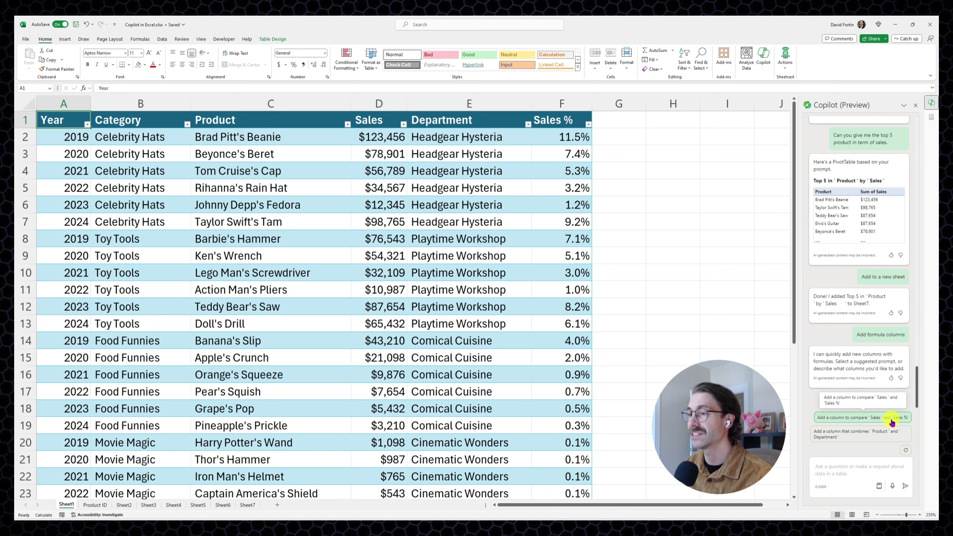
left_click(854, 417)
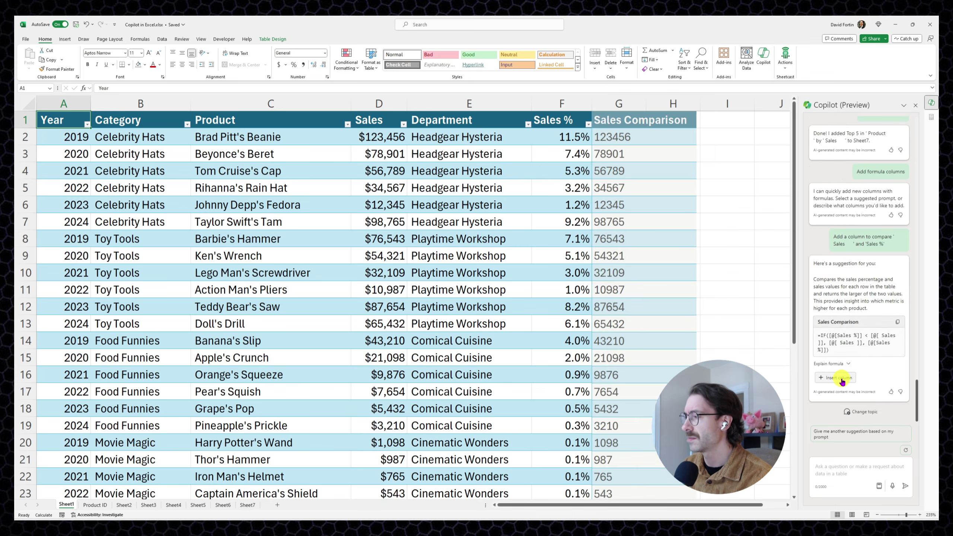
left_click(840, 378)
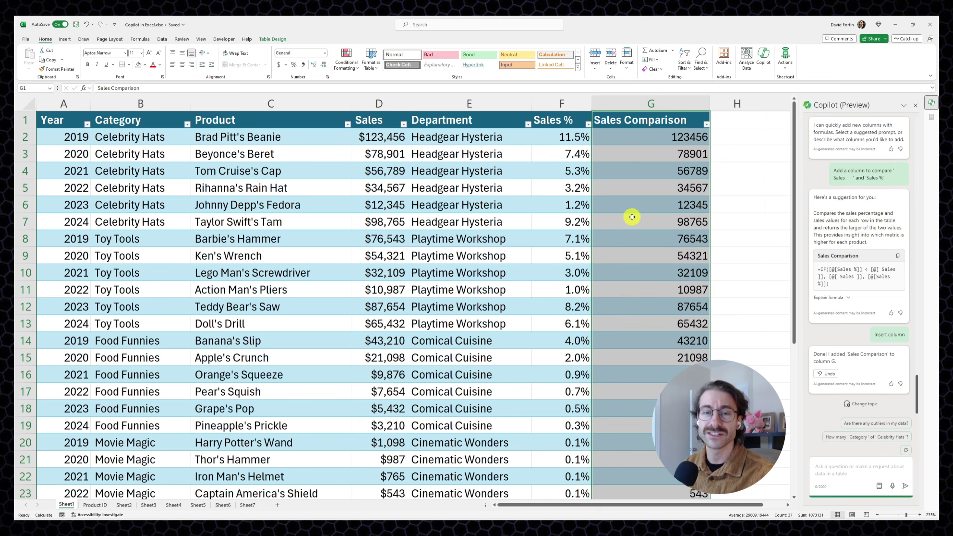
Ask Copilot how many Category entries are Celebrity Hats, and check the answer against the matching table rows.
left_click(891, 438)
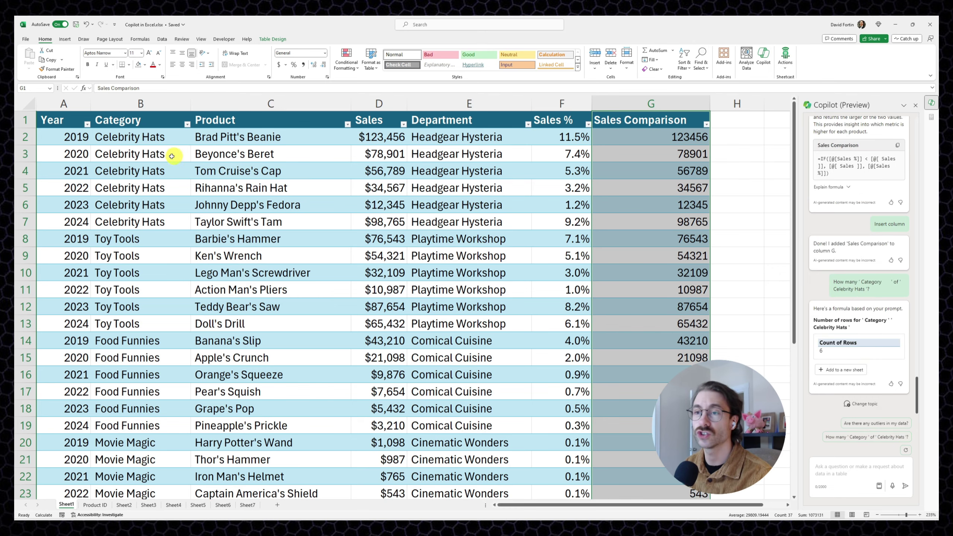
left_click_drag(140, 139, 152, 221)
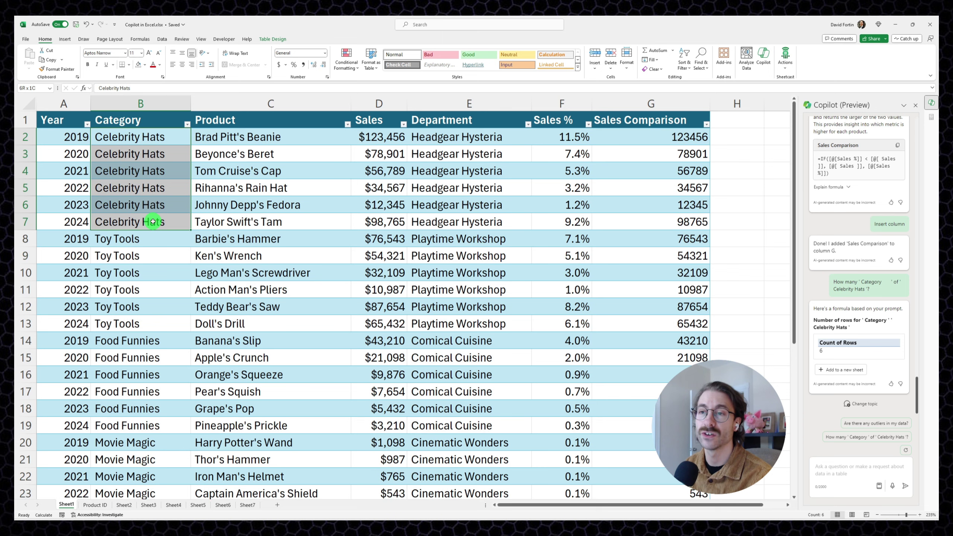
left_click_drag(153, 221, 152, 222)
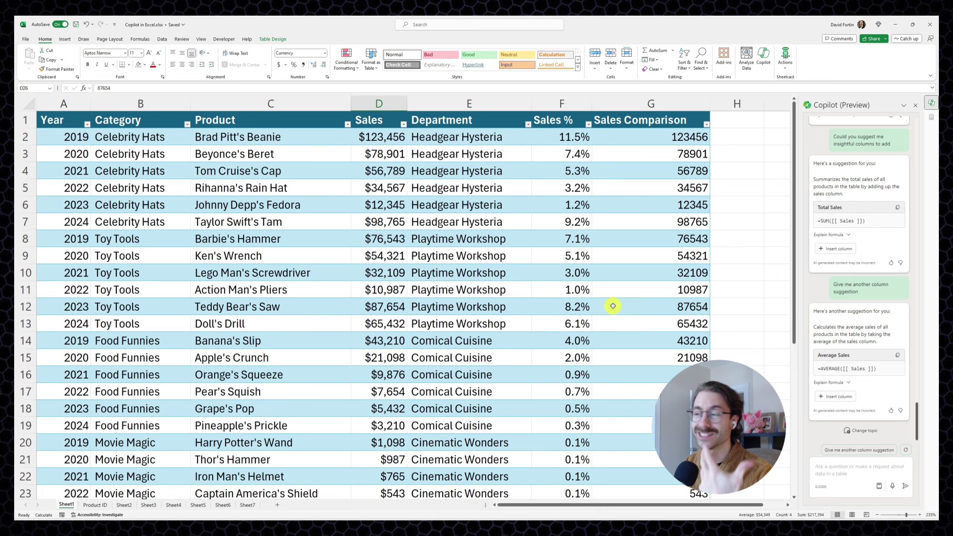
Ask Copilot to add a column showing the sales only for the latest year for each category.
left_click(831, 470)
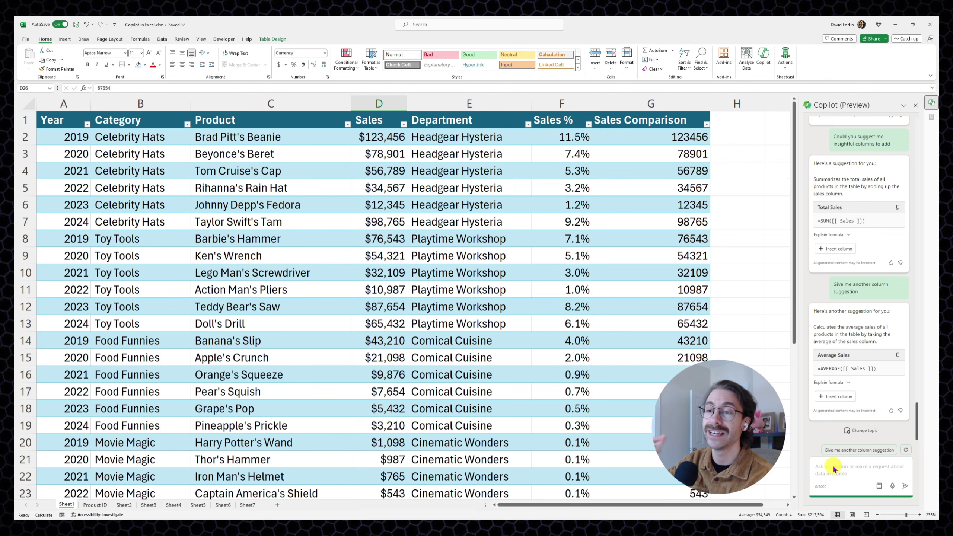
type("add a colum")
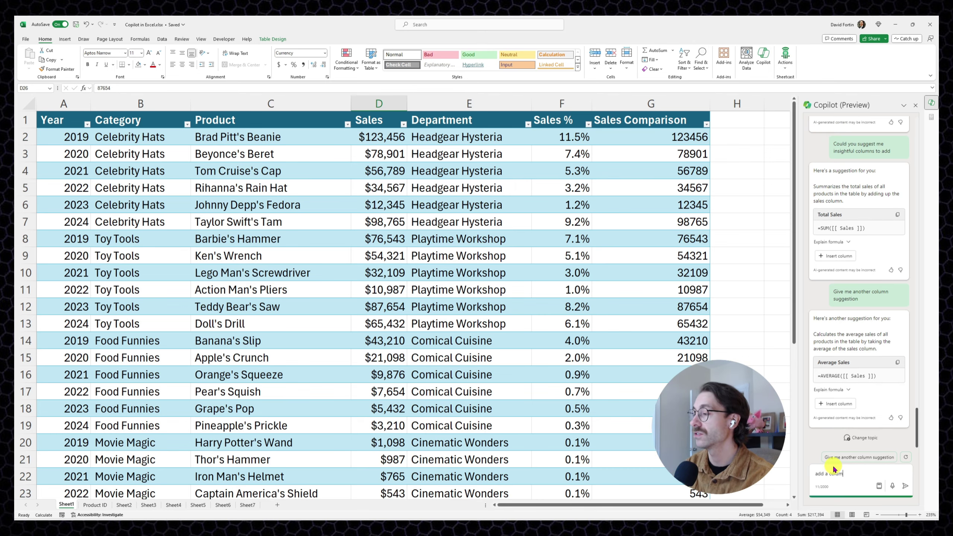
type("n showing the sales only for the lastes")
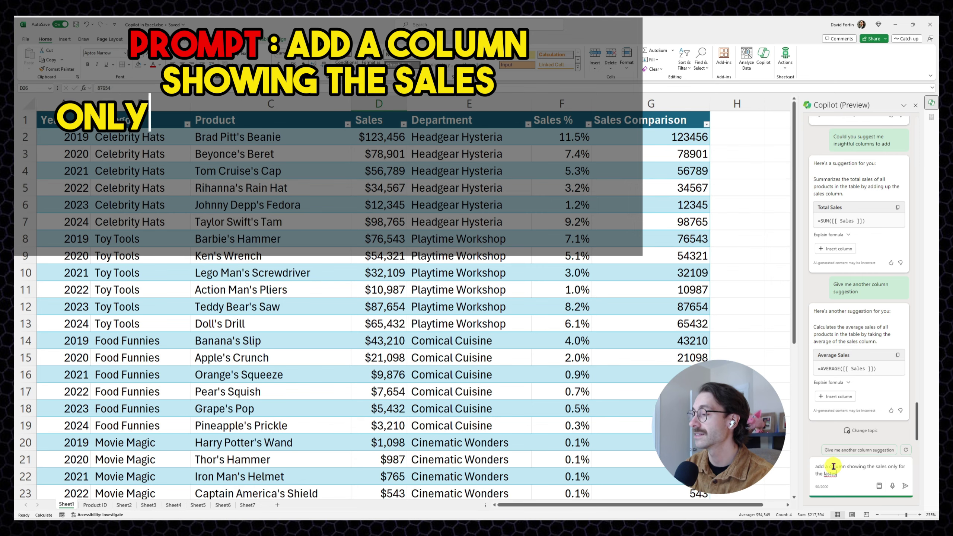
key("BackSpace")
key("BackSpace")
key("BackSpace")
key("BackSpace")
type("test year for each")
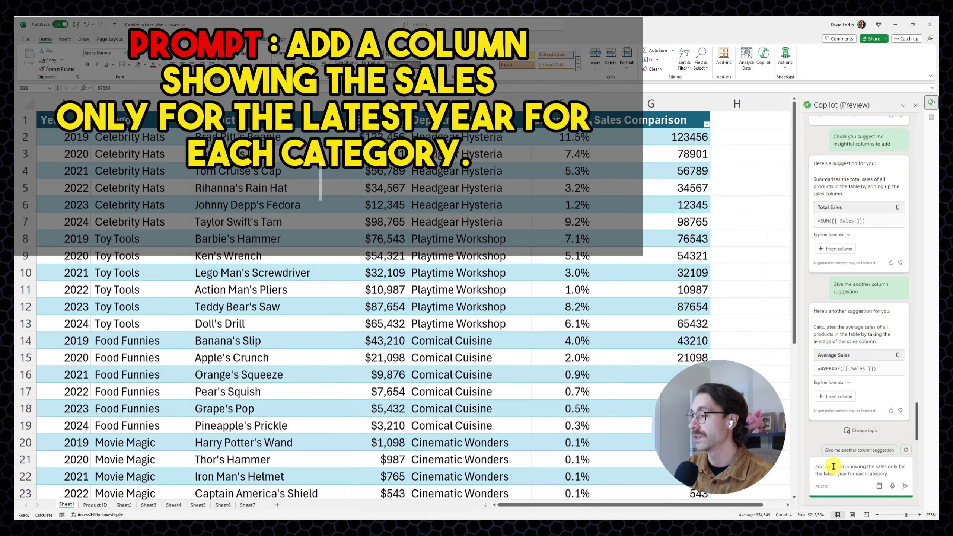
type("category")
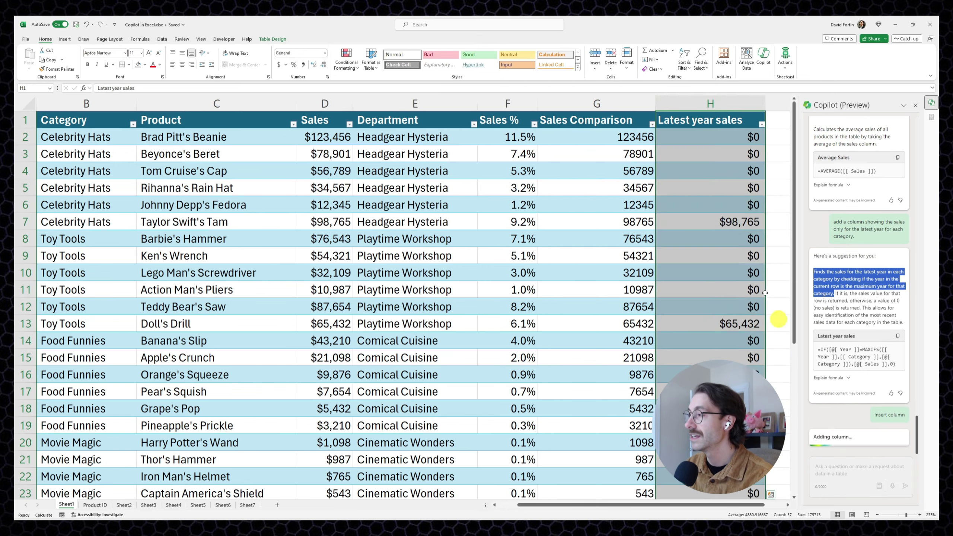
Check the Latest year sales values against the 2024 row of each category, from Celebrity Hats to Music Mementos.
left_click(722, 208)
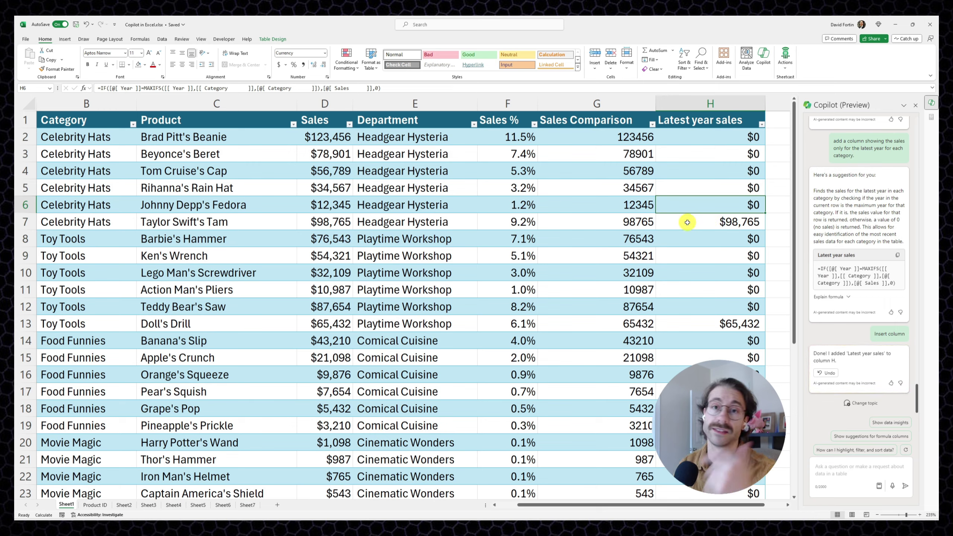
left_click(739, 223)
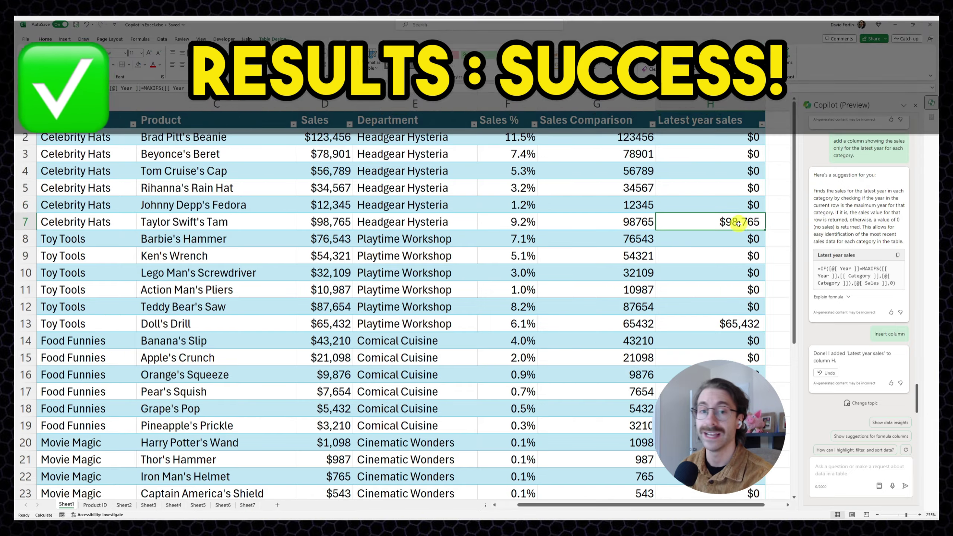
key("ctrl+shift+Left")
mouse_move(585, 504)
left_mouse_down()
mouse_move(592, 505)
mouse_move(574, 505)
left_mouse_up()
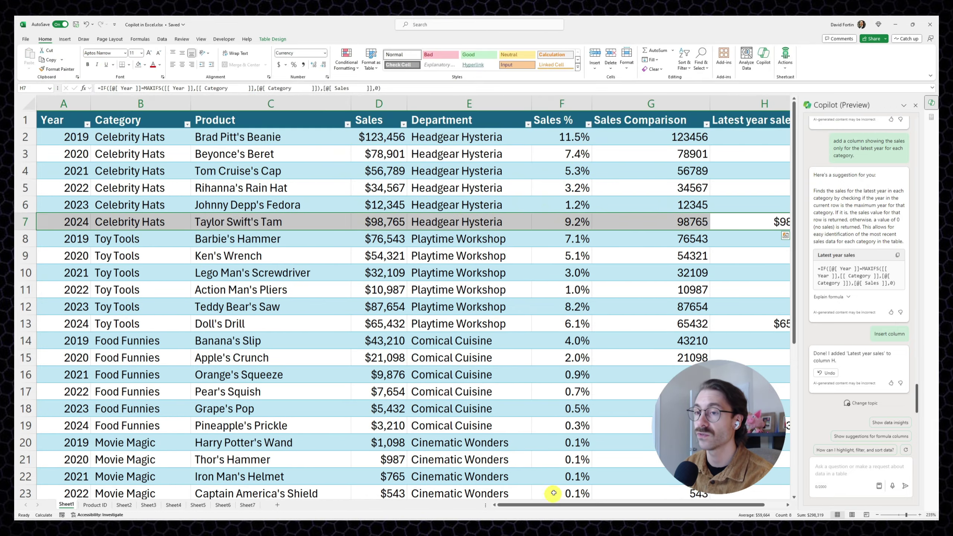
scroll(554, 434, "down", 2)
left_click(669, 294)
key("ctrl+shift+Left")
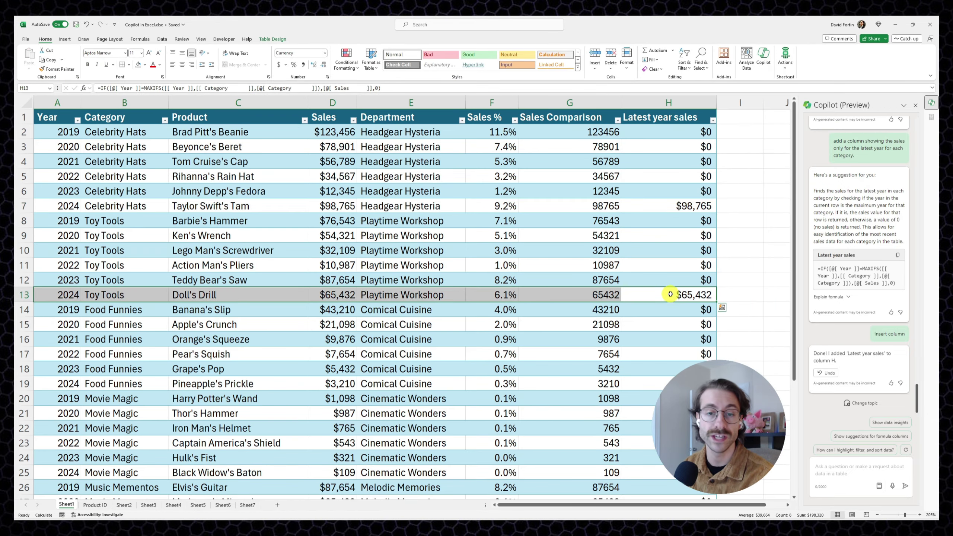
left_click(669, 383)
key("ctrl+shift+Left")
scroll(669, 350, "down", 2)
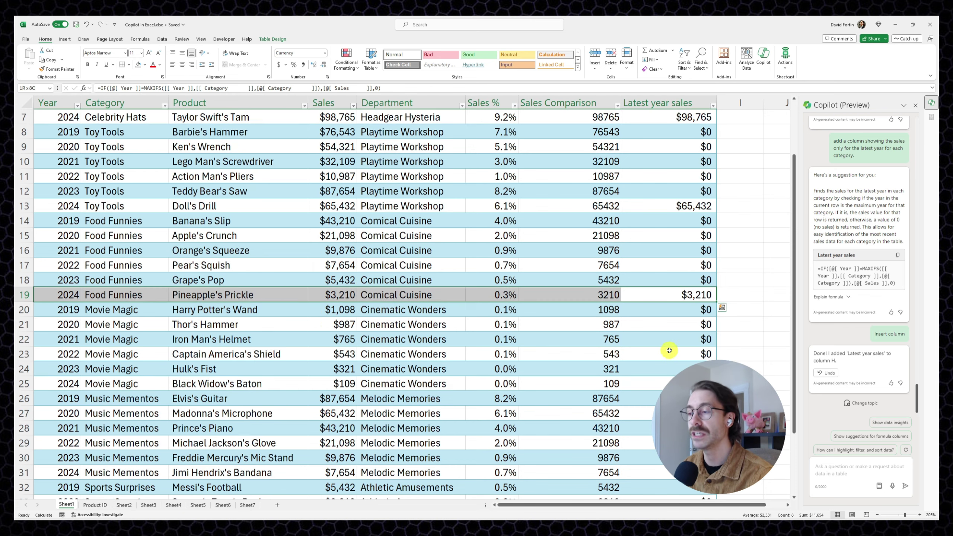
left_click(673, 383)
key("ctrl+shift+Left")
scroll(677, 366, "down", 3)
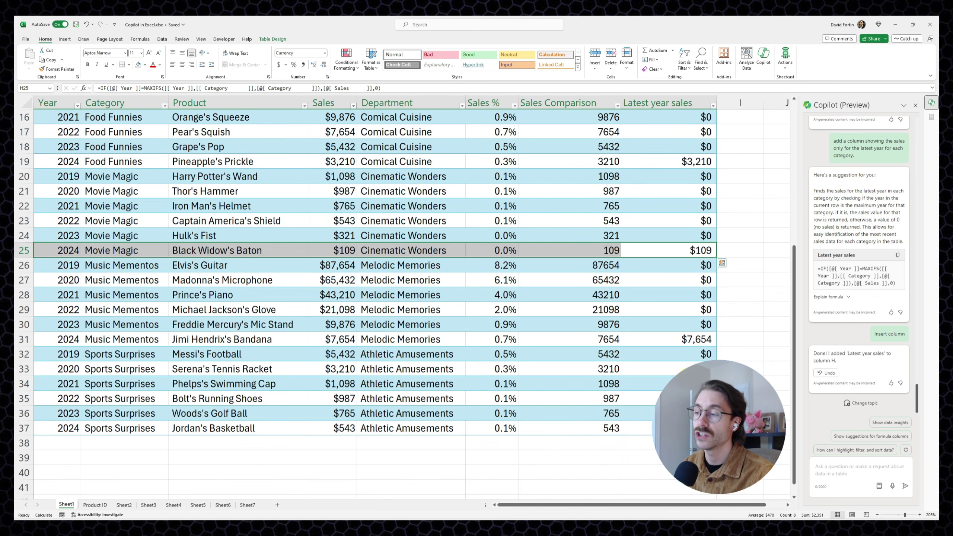
left_click(674, 340)
key("ctrl+shift+Left")
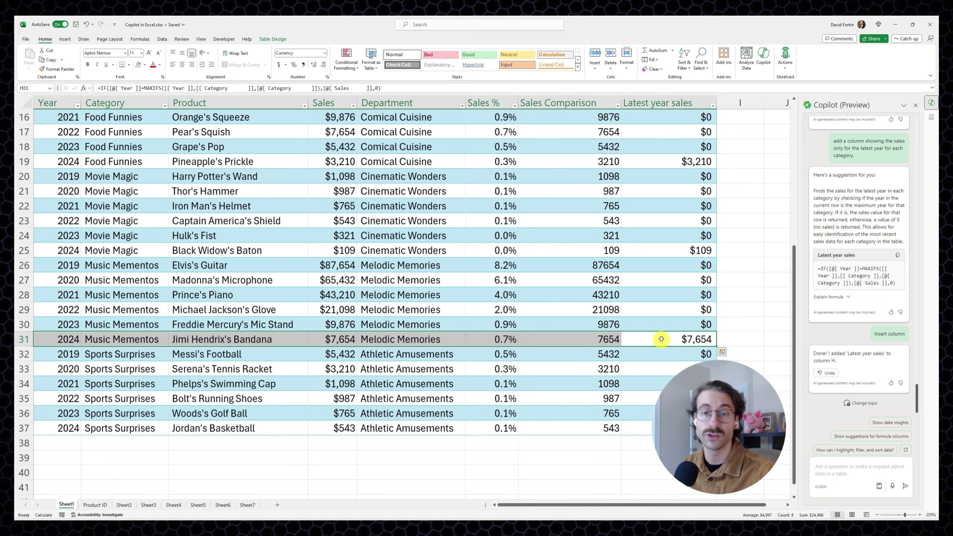
Inspect the formula in the first data cell of the Latest year sales column without changing it.
key("ctrl+Up")
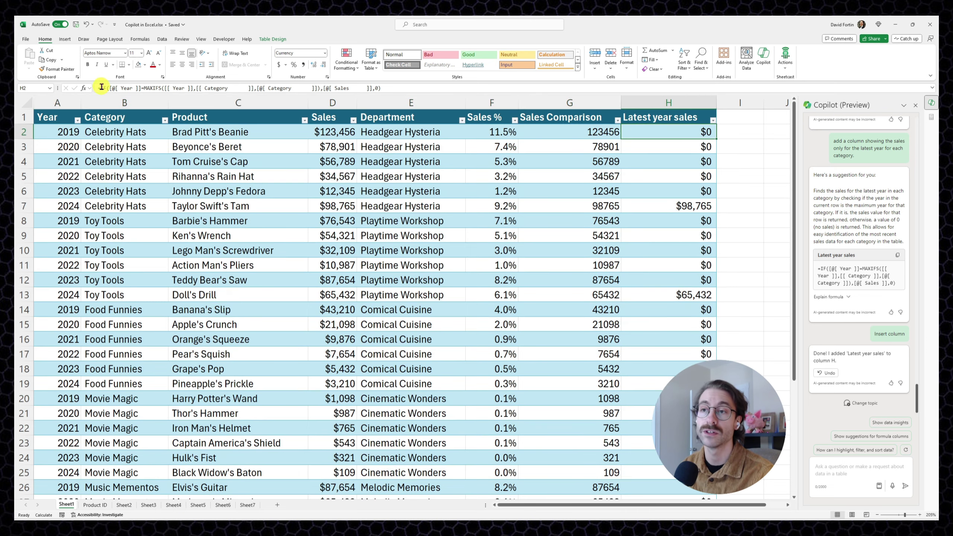
left_click_drag(100, 88, 398, 90)
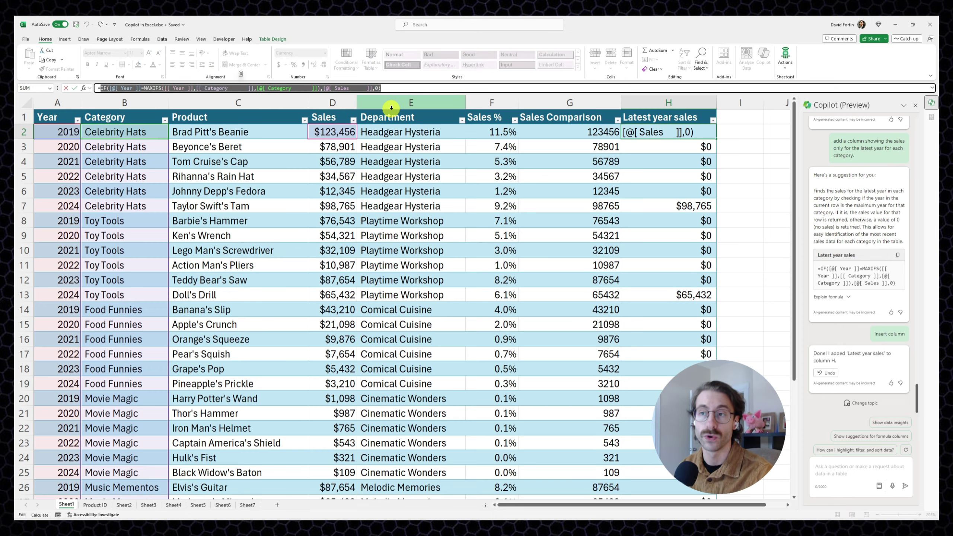
key("Escape")
Delete the Sales %, Sales Comparison and Latest year sales columns from the table.
left_click_drag(491, 102, 637, 102)
right_click(637, 102)
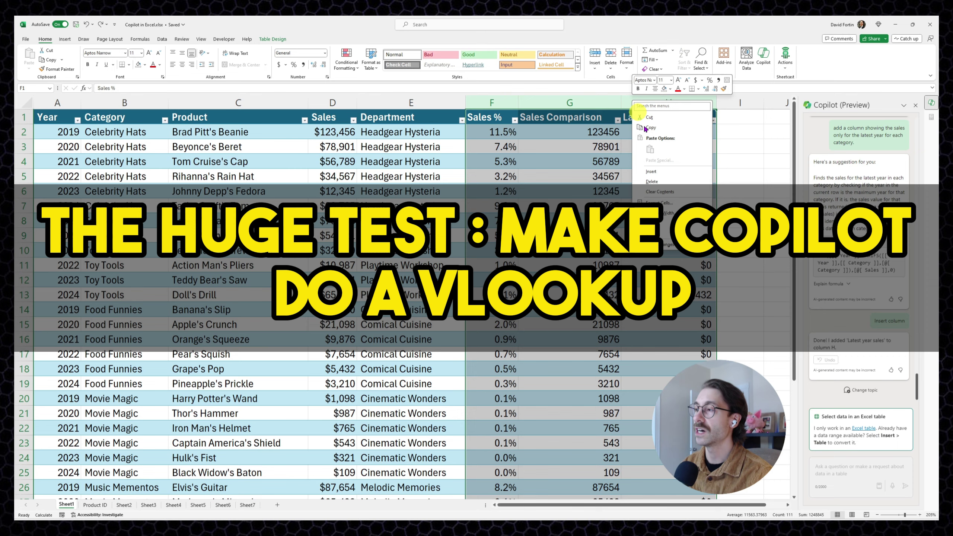
left_click(652, 182)
Add an empty Product ID column after Department and widen it to fit its header.
left_click(482, 112)
type("P")
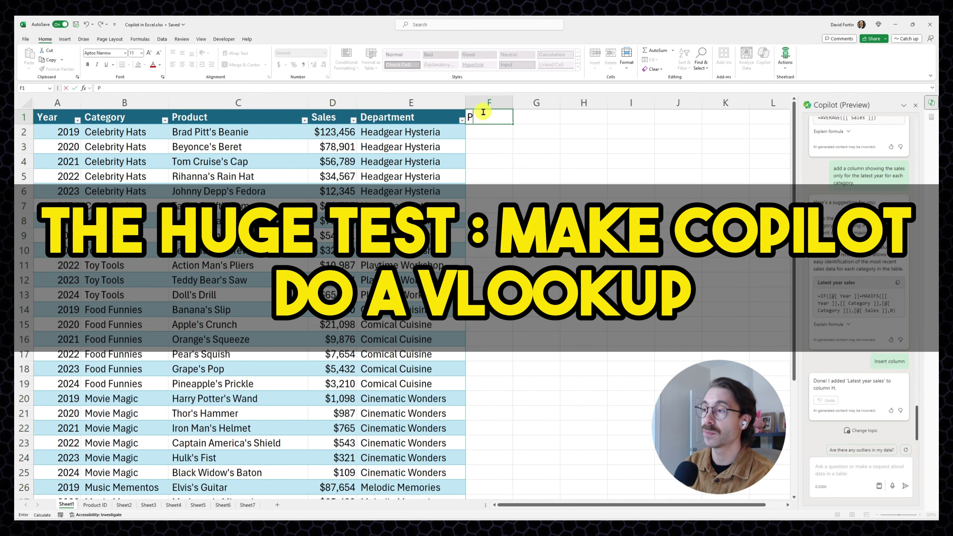
type("roduct ID")
key("Return")
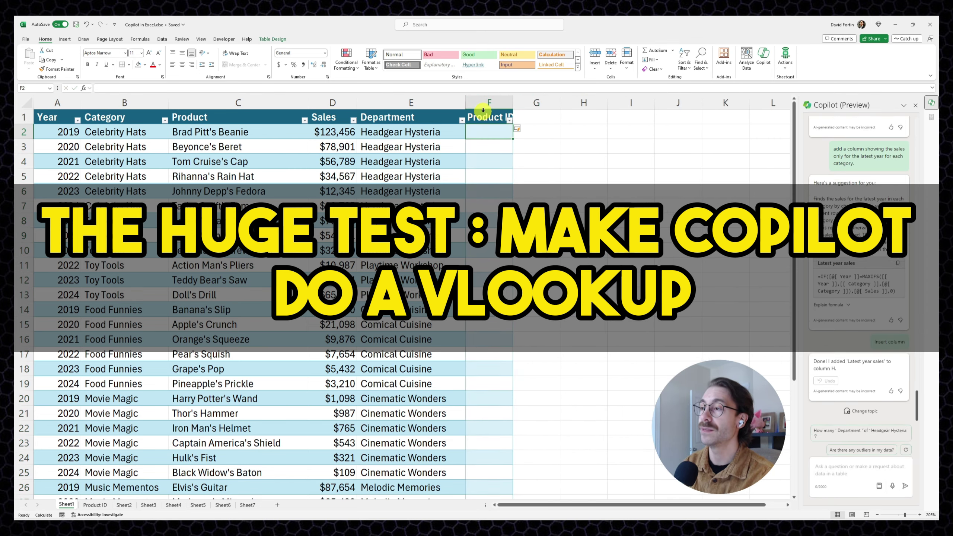
left_click_drag(513, 105, 519, 104)
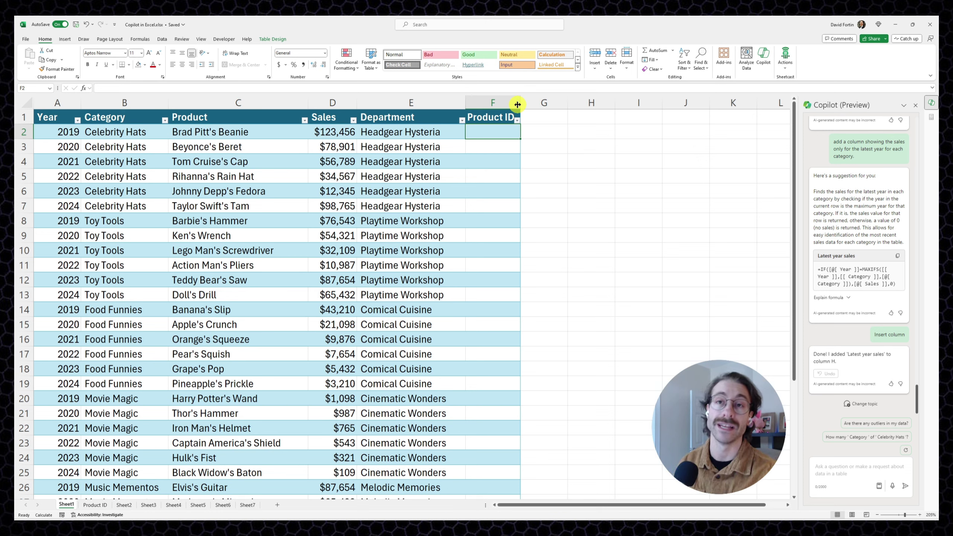
Review the Product ID values listed on the Product ID sheet and return to Sheet1.
left_click(95, 504)
left_click_drag(210, 130, 201, 256)
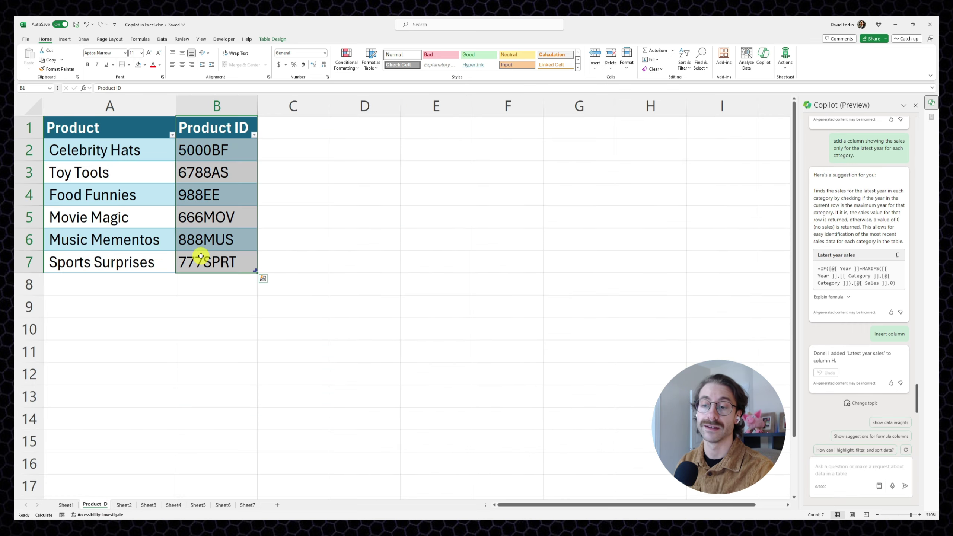
left_click(66, 505)
Ask Copilot to add the product ID to this table based on the "Product ID" column of the "Product ID" sheet.
left_click(49, 113)
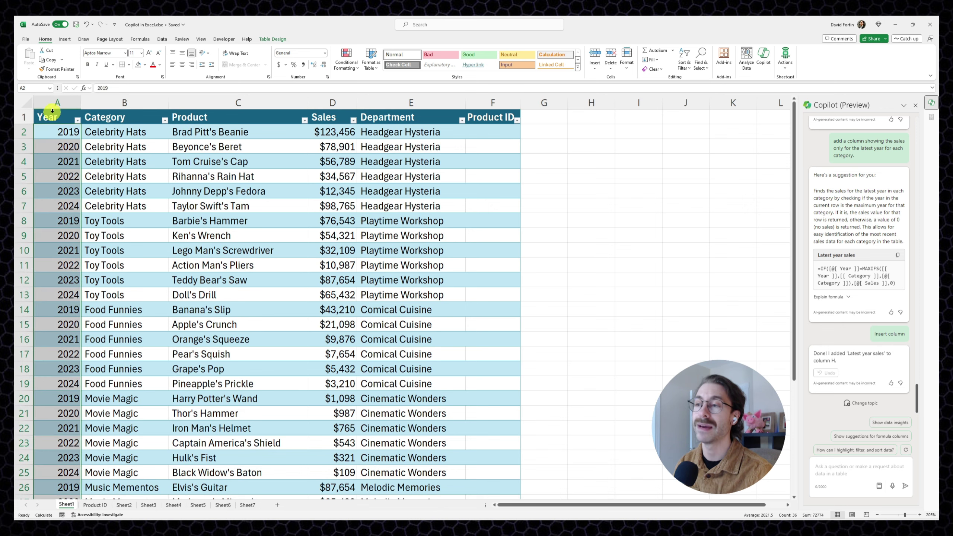
left_click(859, 472)
type("Could you add the produc")
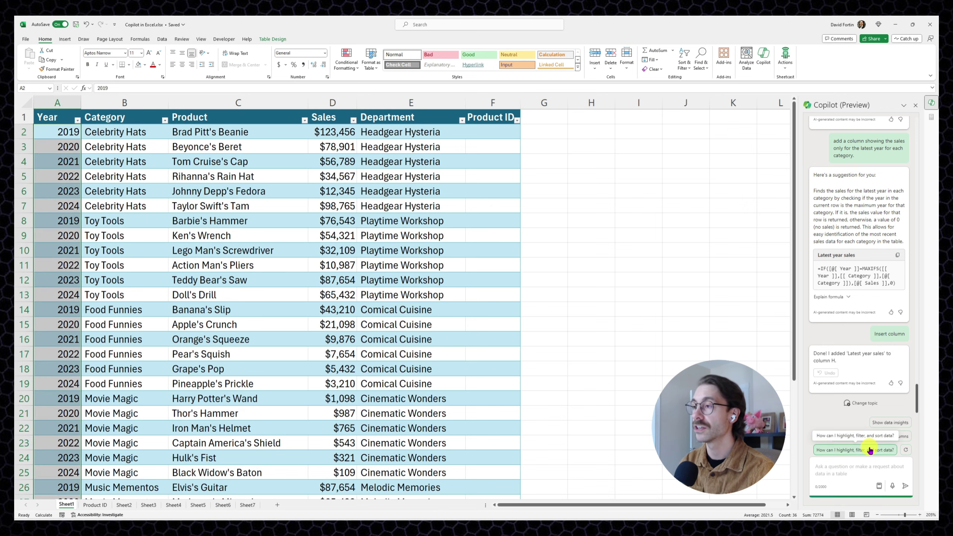
type("t ID in this table based on the \"Product ID\" sheet. The prod")
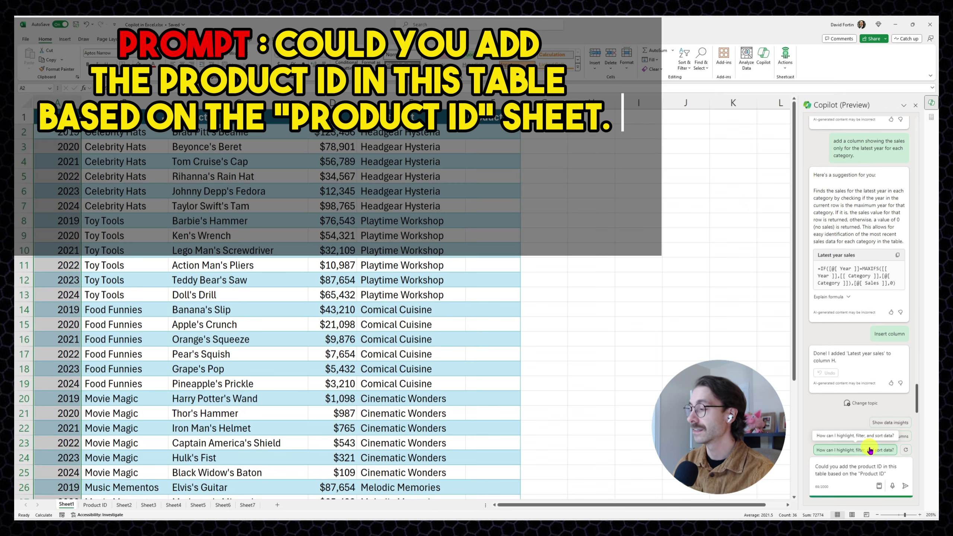
type("uct id are located in the column \"PRoduct ID\"")
key("Return")
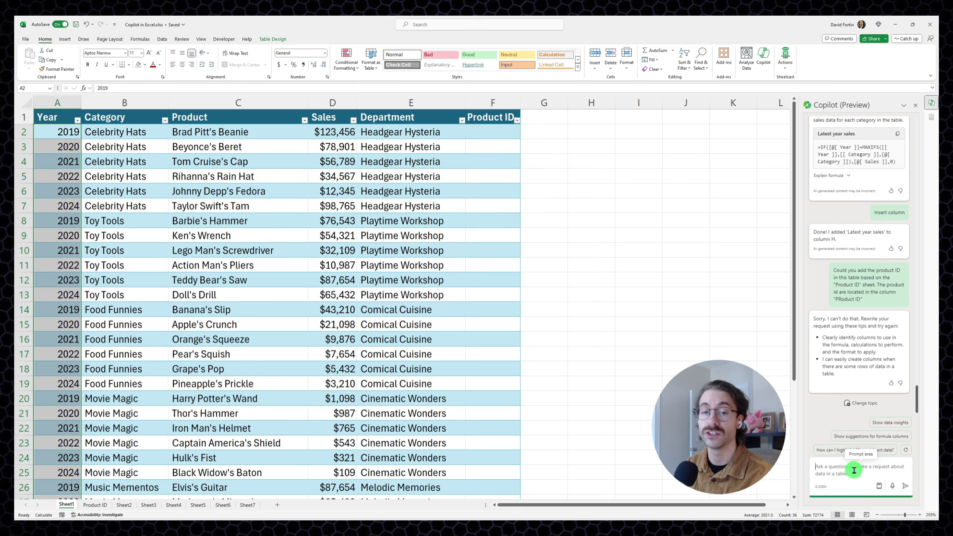
Ask Copilot to use VLOOKUP to add the product ID from the "Product ID" column of the table on the "Product ID" sheet.
type("Can you use VLOOKUP to add the ")
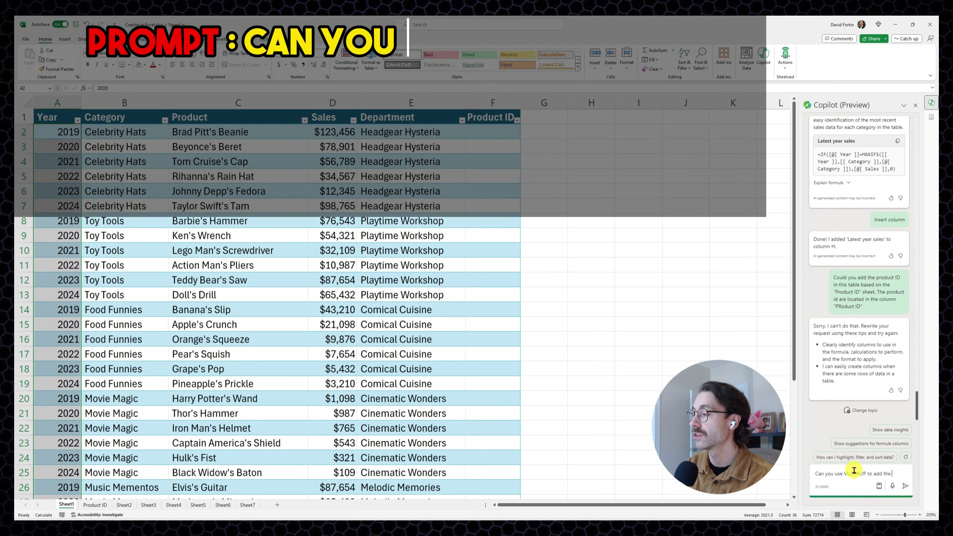
type("product ID in this table. The product id are located in the sheet \"Product ID\" in the table that is there. The column is \"Product ID\"")
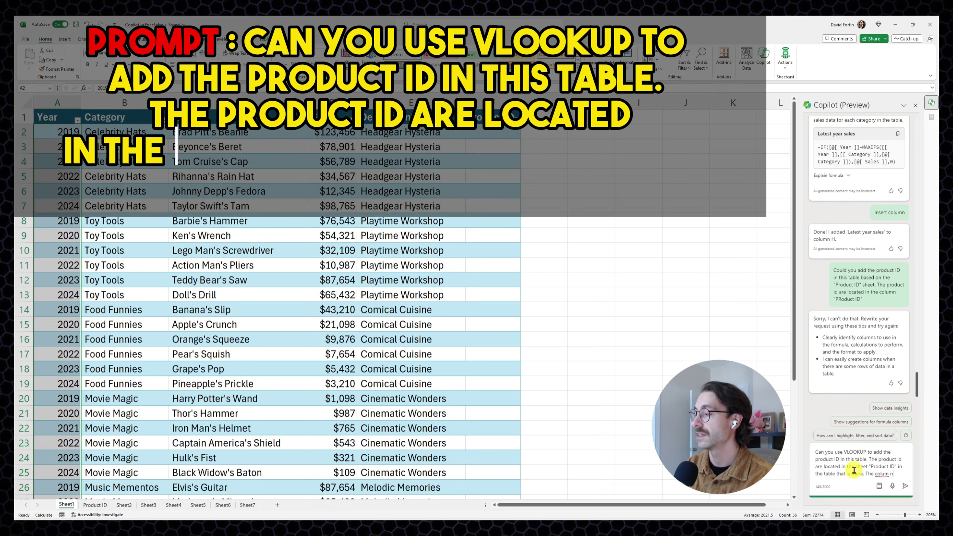
key("Return")
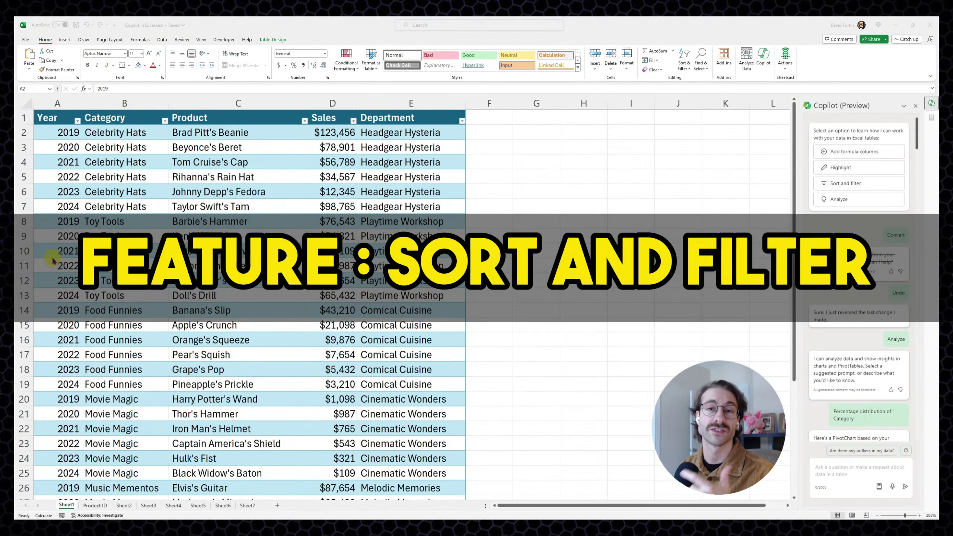
Choose Copilot's Sort and filter option, ask it to bold the top 5 values in sales, and check the Sales column.
left_click(848, 183)
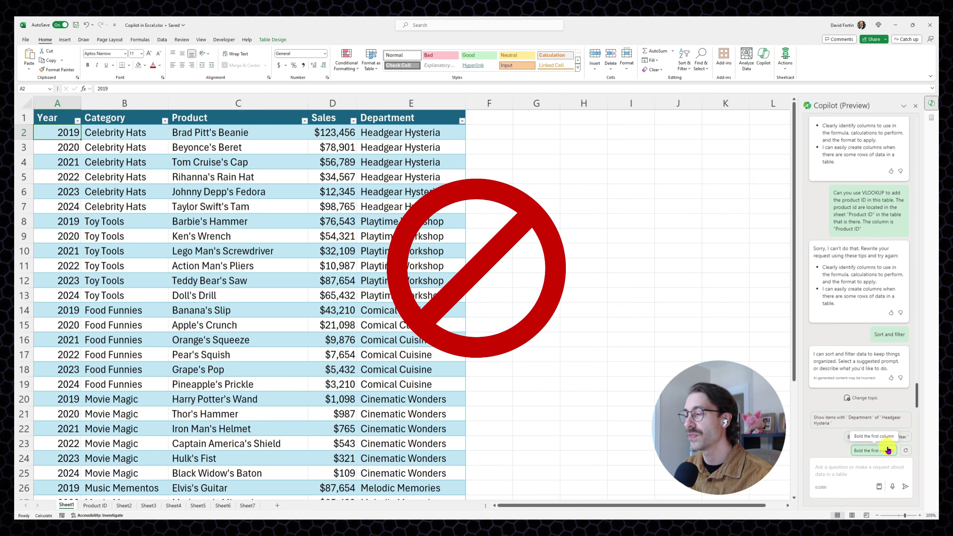
left_click(833, 472)
type("Bold the top 5 values in sales")
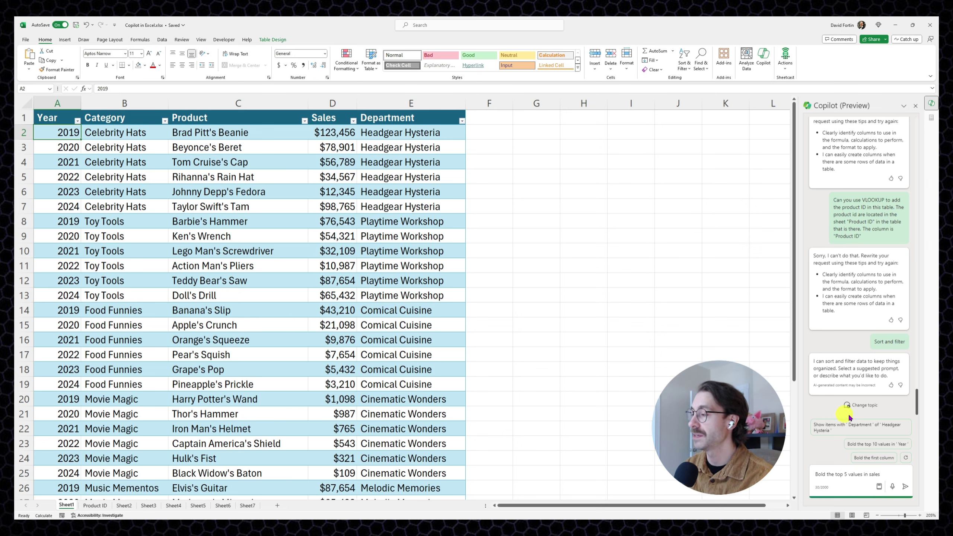
key("Return")
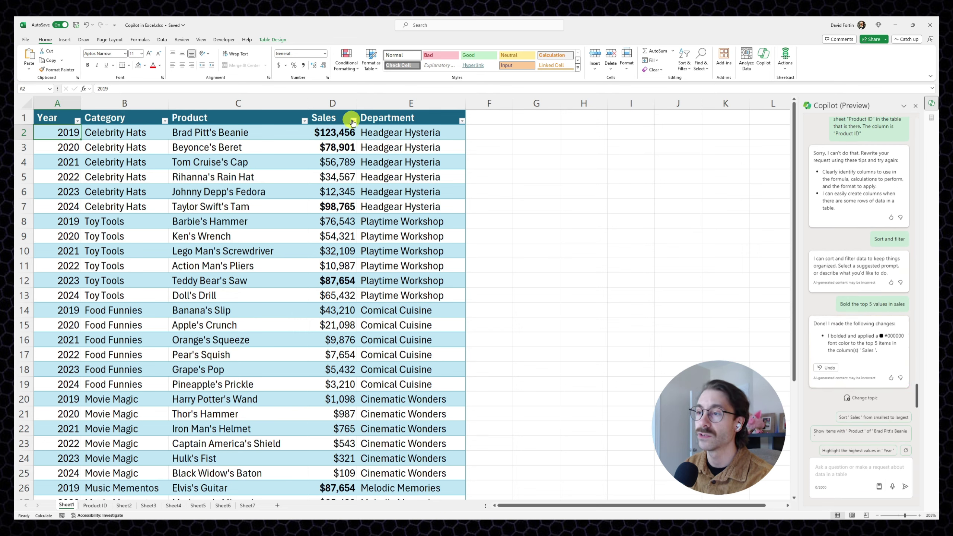
scroll(350, 238, "down", 5)
scroll(352, 284, "up", 5)
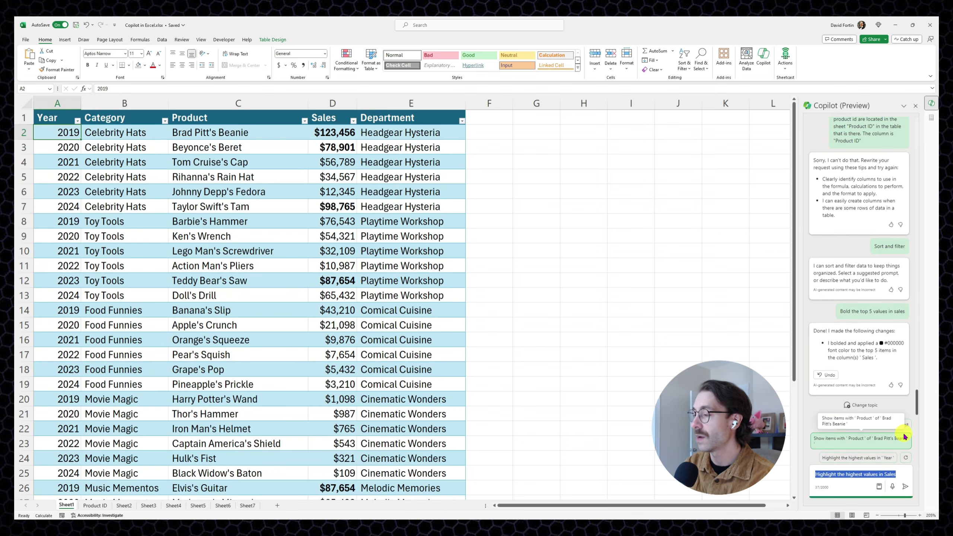
Ask Copilot to highlight the top 10 values in Sales and also apply color to the department for this specific row.
type("Highlight the top 10 values in Sales and also applie")
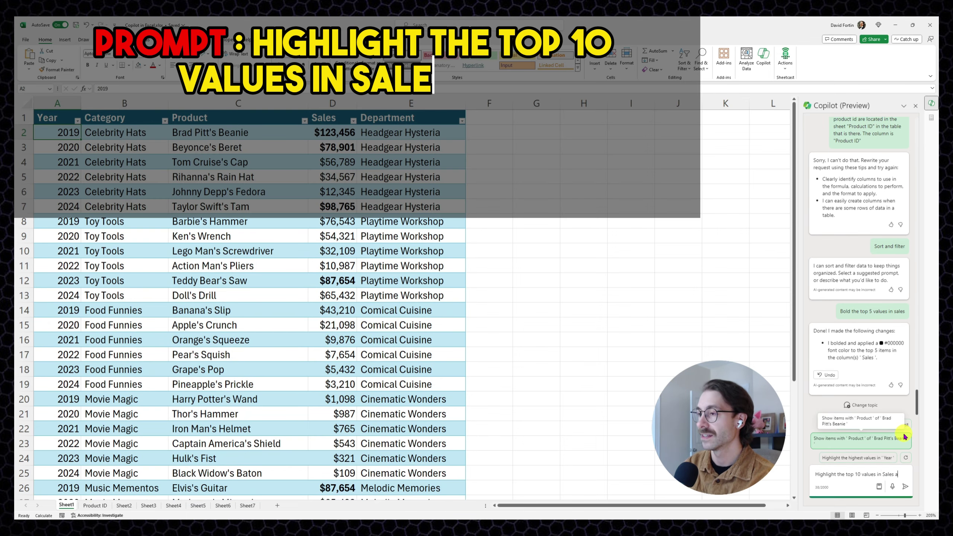
key("BackSpace")
key("BackSpace")
key("BackSpace")
type("y color to the departmen")
type("t for this specific row.")
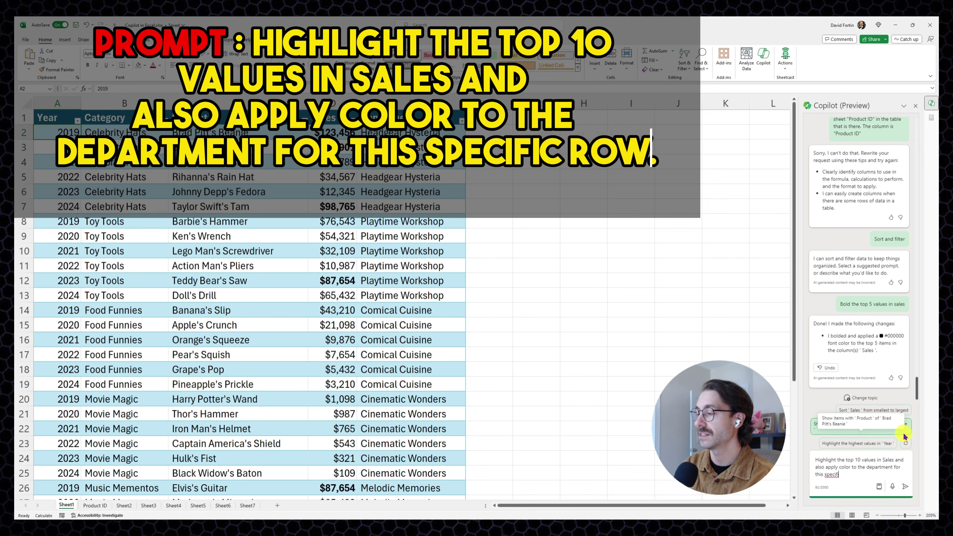
key("Return")
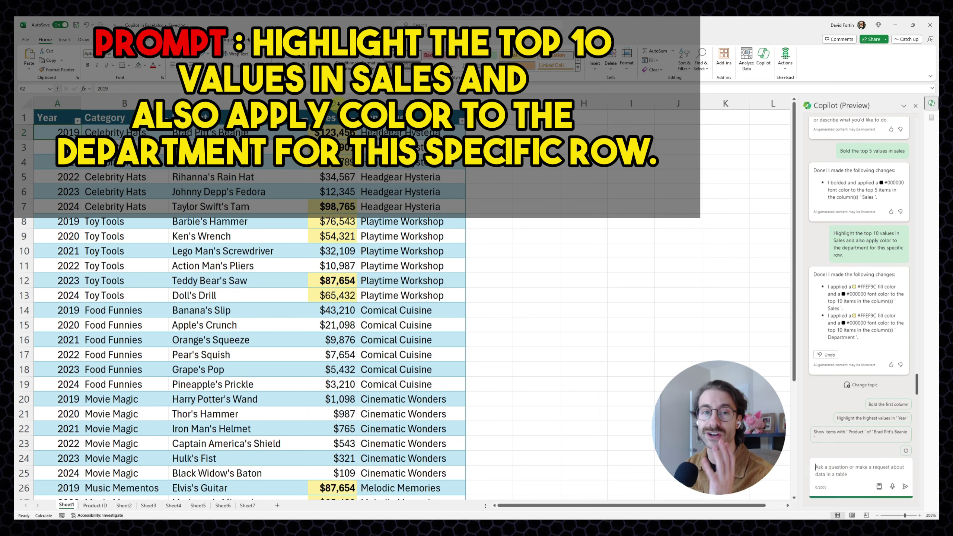
Filter the Sales column by the yellow highlight color and compare the Sales and Department cells of the filtered rows.
left_click(353, 120)
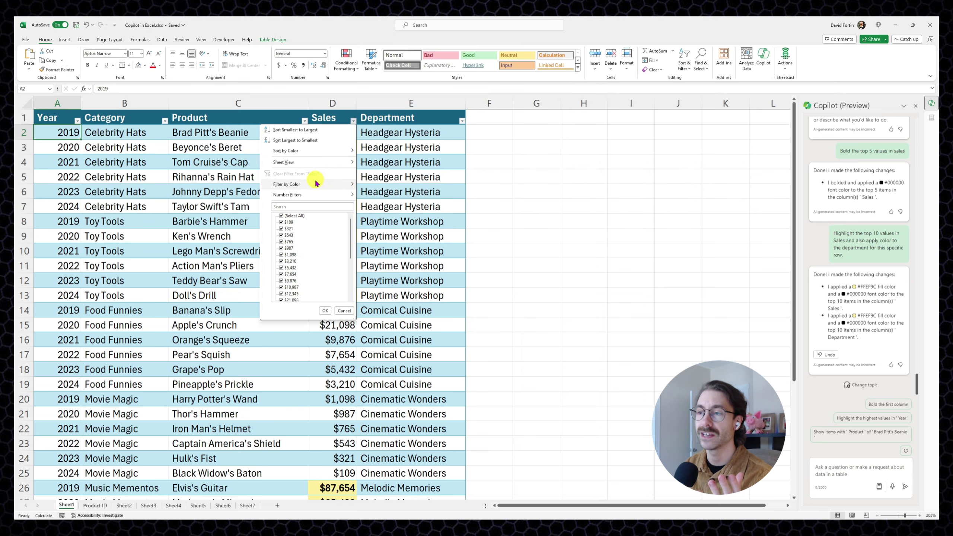
mouse_move(319, 184)
left_click(377, 192)
left_click_drag(343, 132, 341, 262)
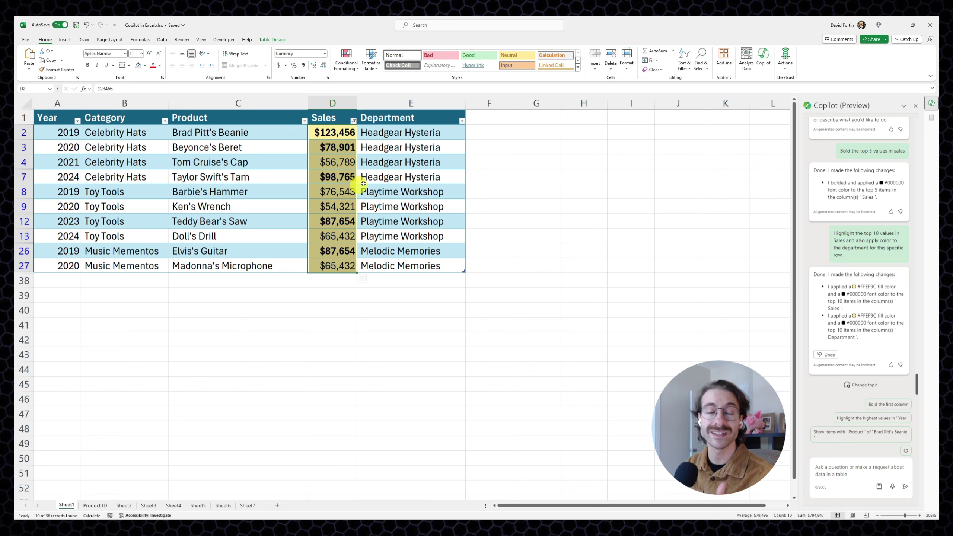
left_click_drag(389, 132, 393, 264)
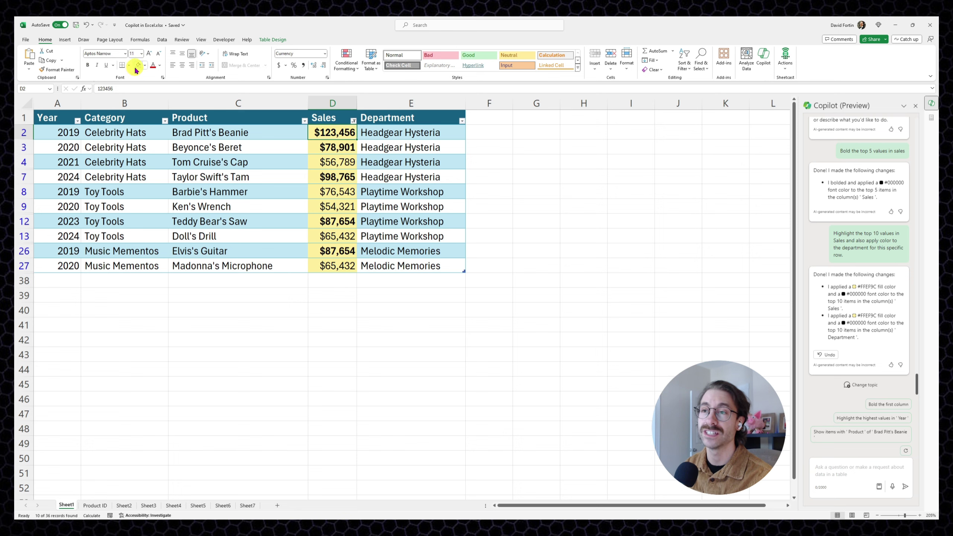
left_click(136, 70)
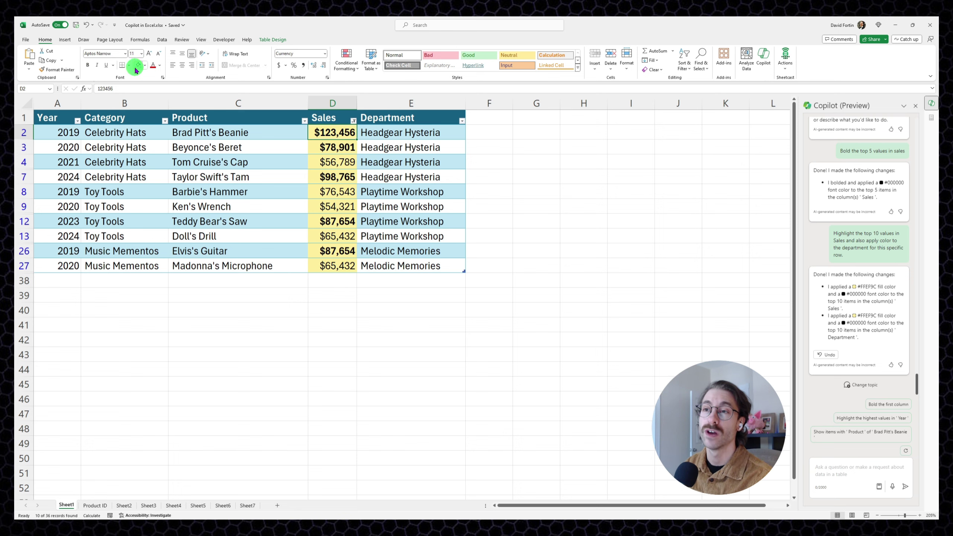
left_click(403, 176)
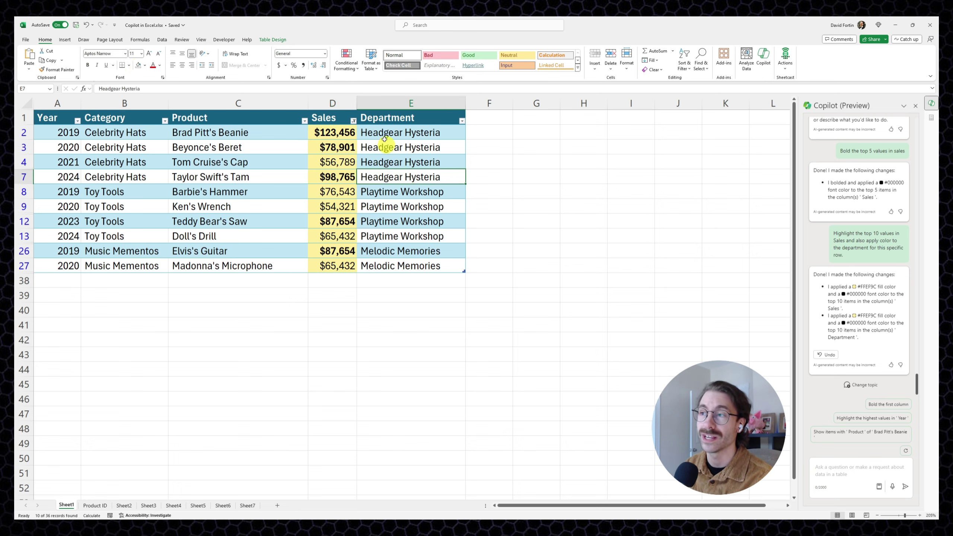
Inspect the conditional formatting rule applied to the Department column without changing it.
left_click(394, 100)
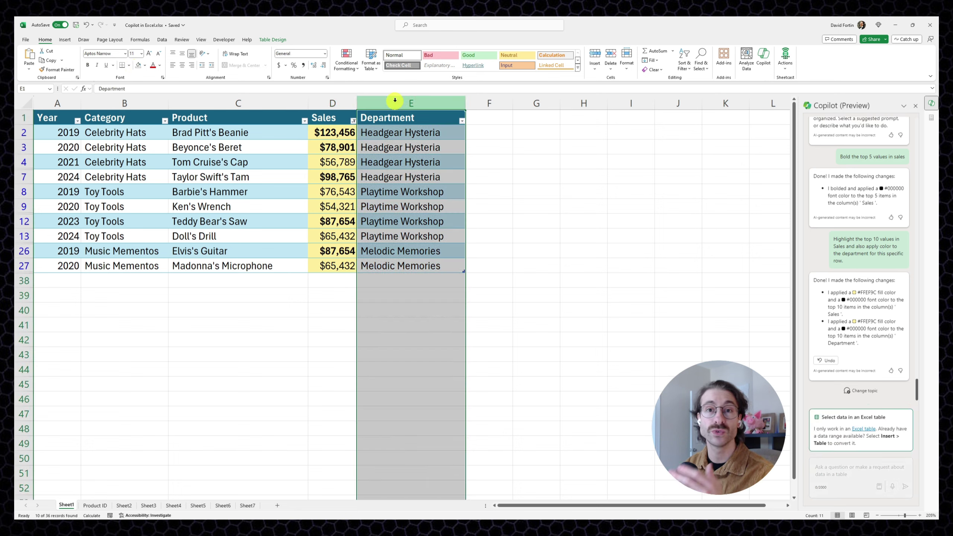
left_click(348, 66)
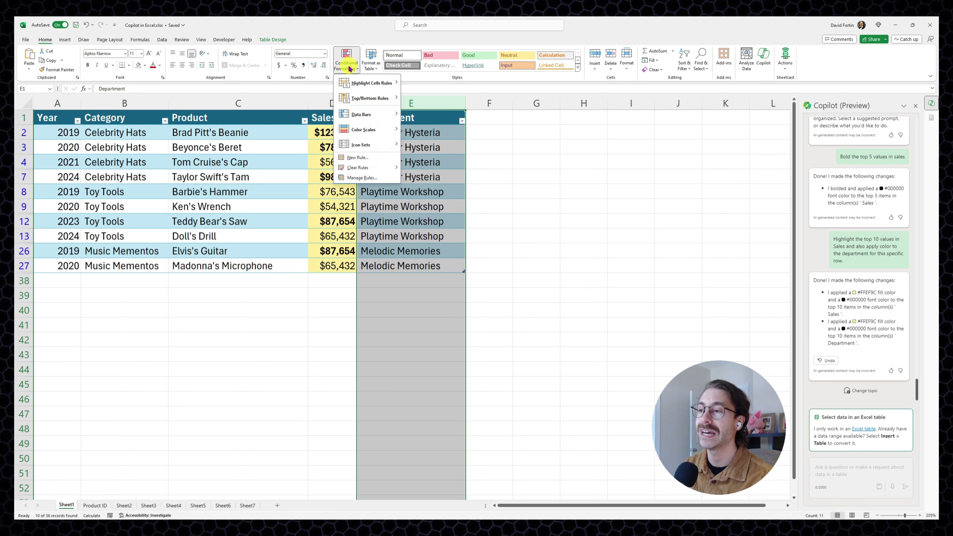
left_click(364, 178)
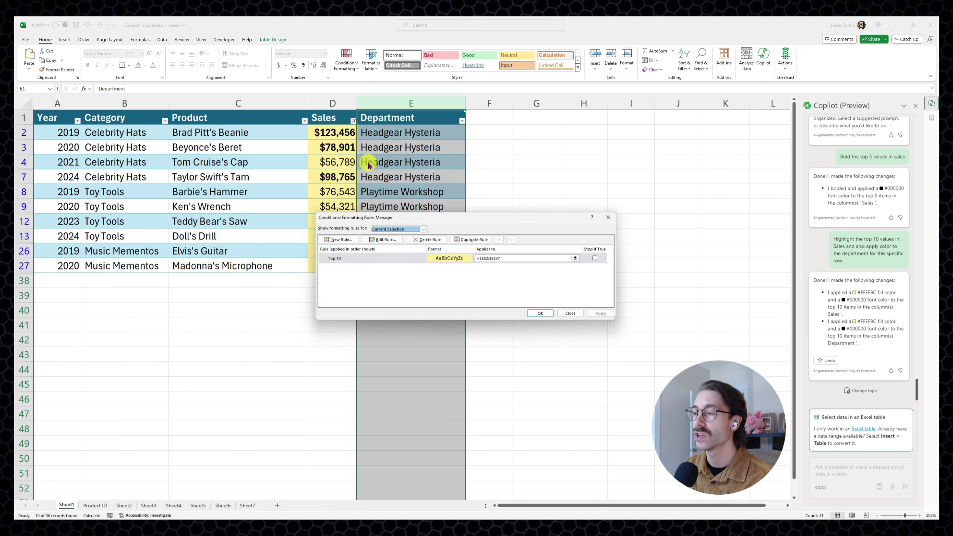
left_click(366, 264)
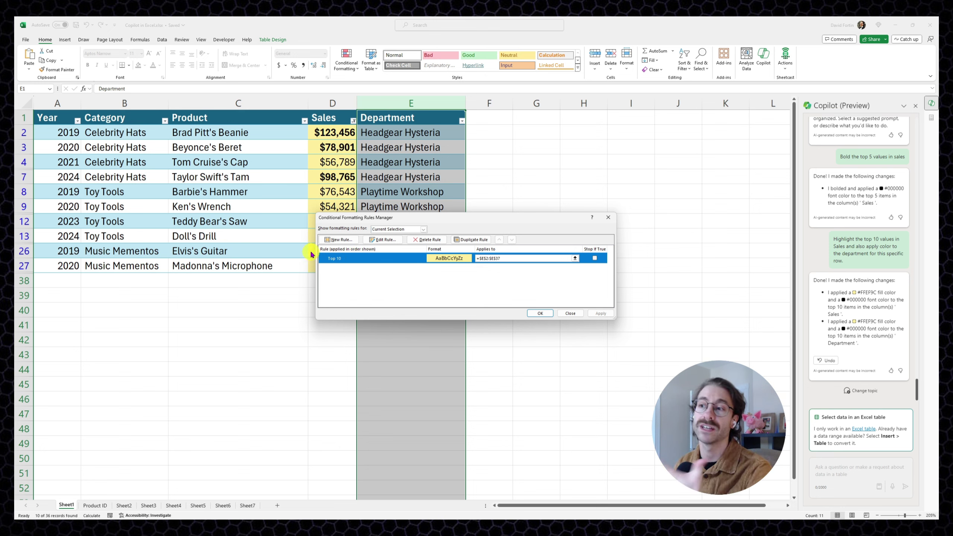
left_click(608, 217)
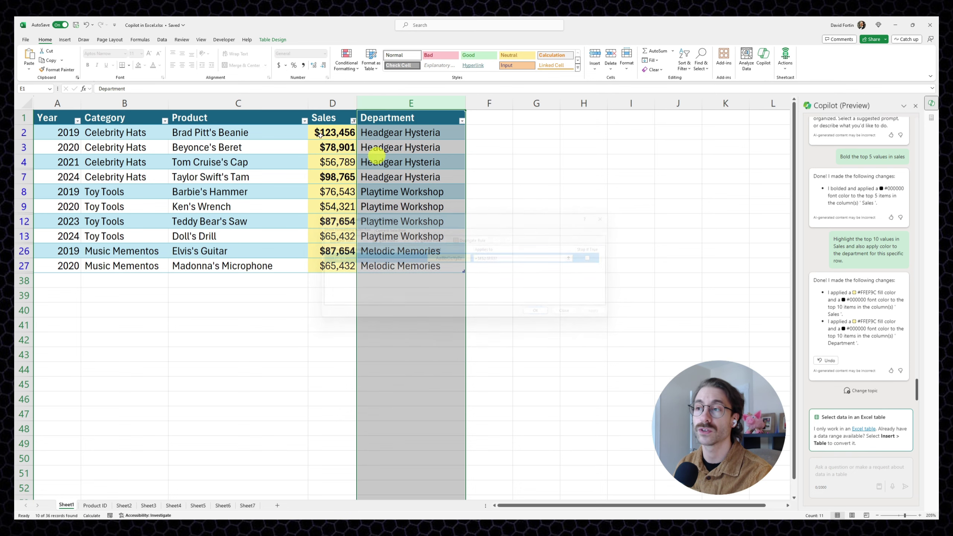
Compare the highlighting of the filtered Sales values with the Department cells beside them.
left_click(332, 102)
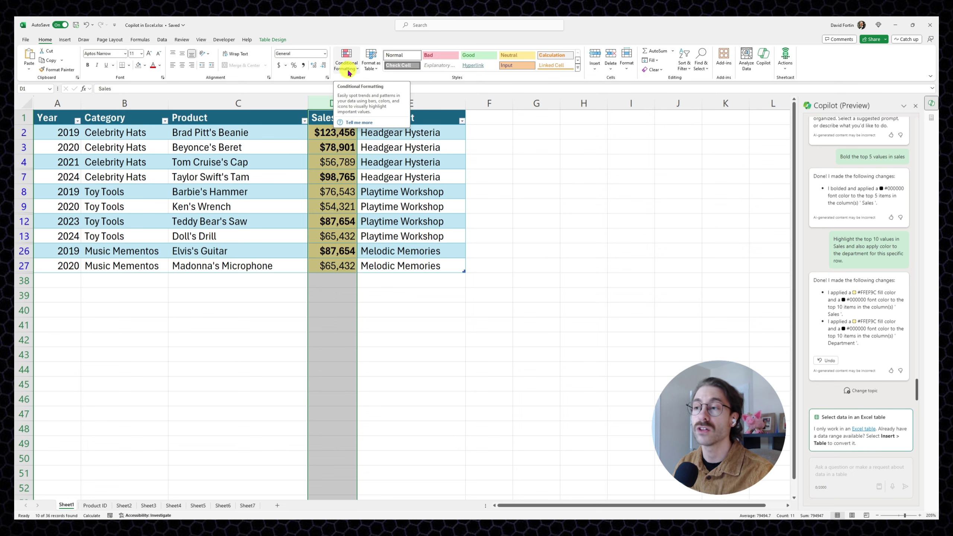
left_click(319, 120)
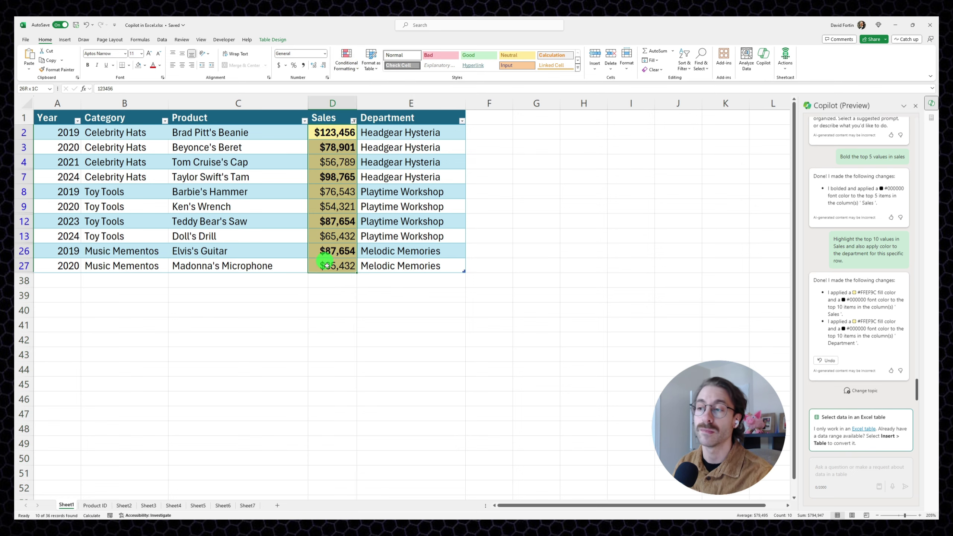
left_click(395, 119)
left_click_drag(400, 132, 399, 264)
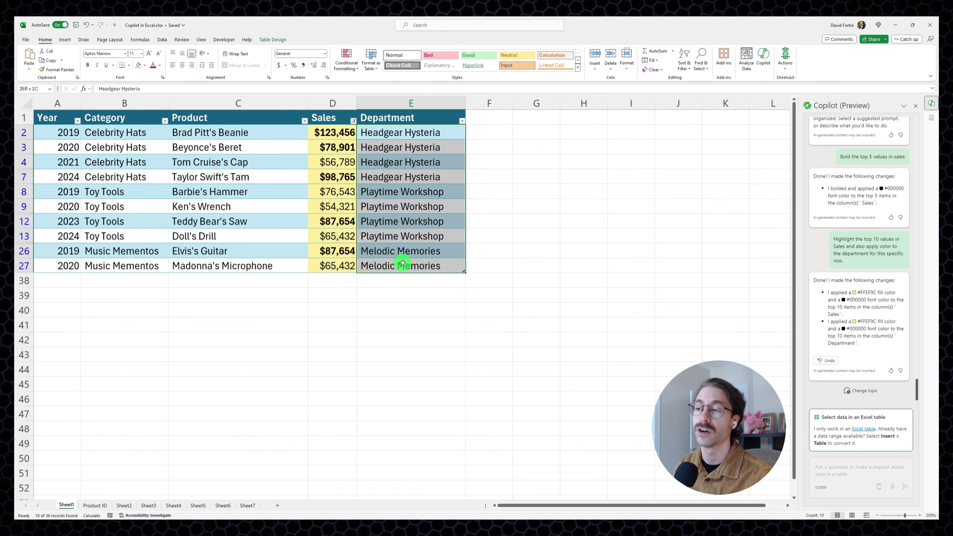
left_click(340, 134)
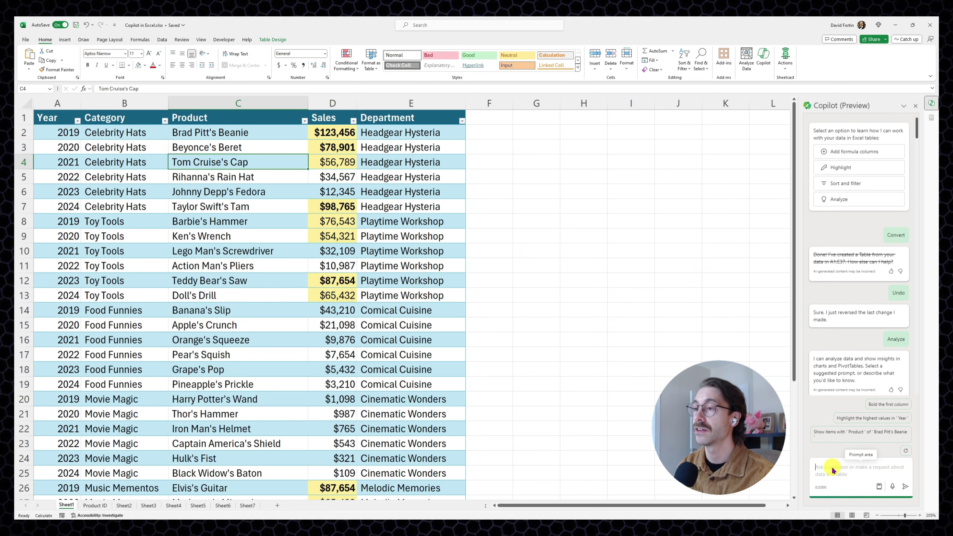
Ask Copilot to sort the data in descending order based on the year.
type("Can ")
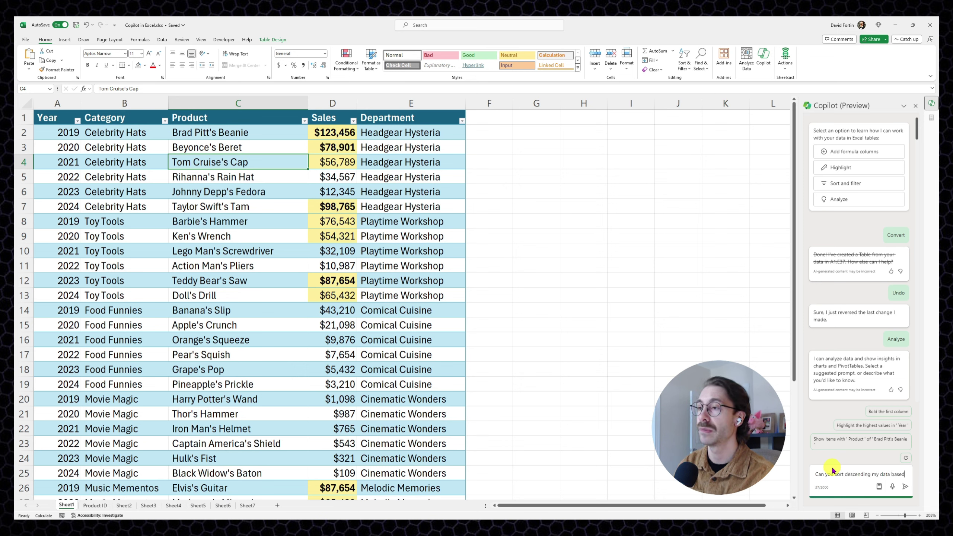
type(" on the year")
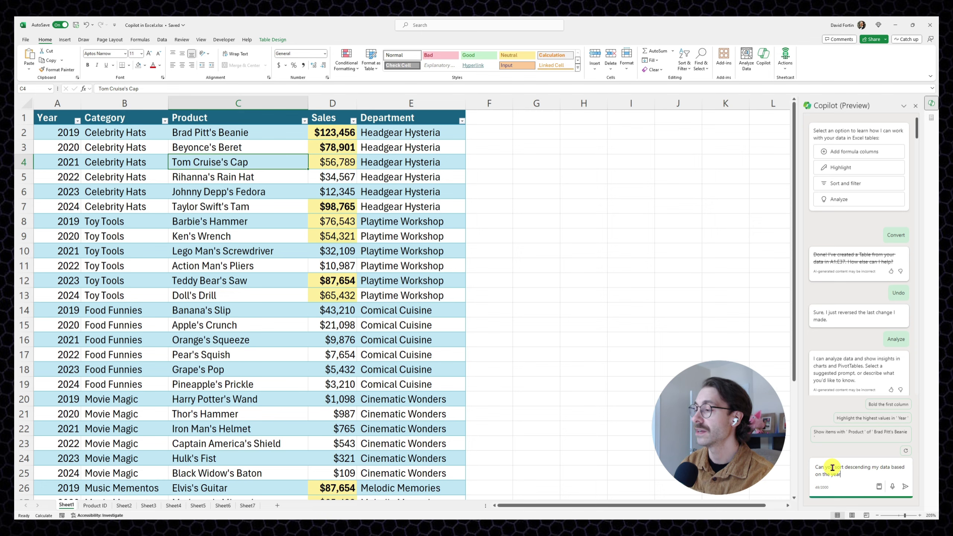
key("Return")
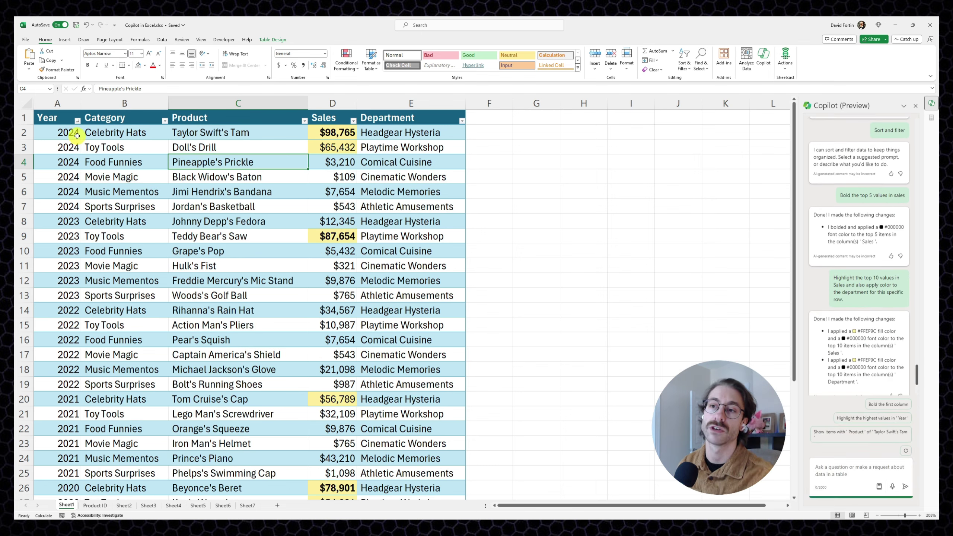
Check the order of the Year column from the first to the last table row.
left_click(75, 132)
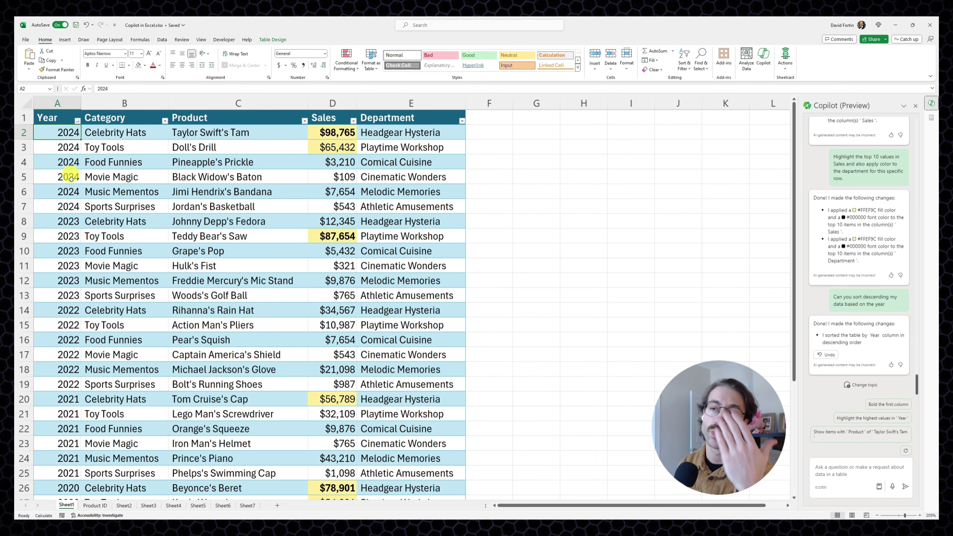
scroll(86, 236, "down", 6)
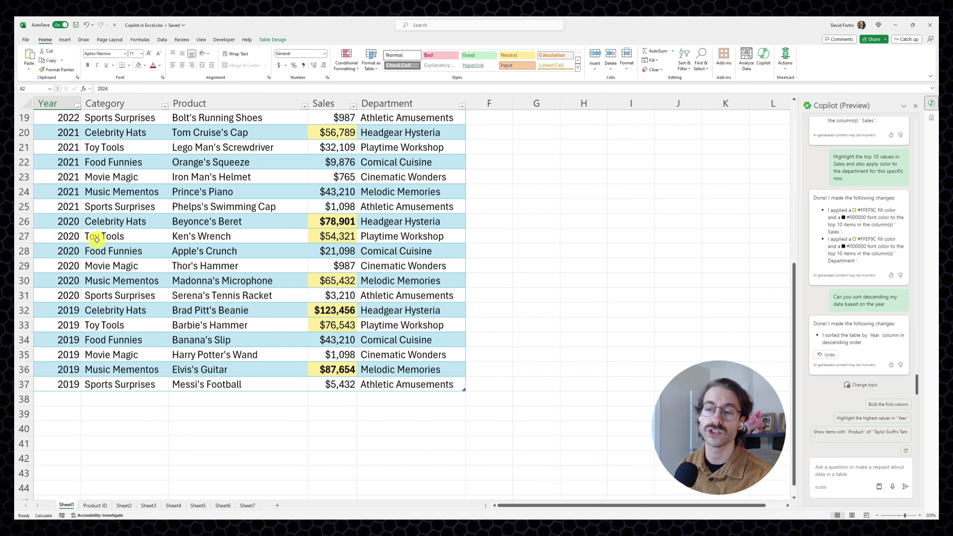
left_click(57, 383)
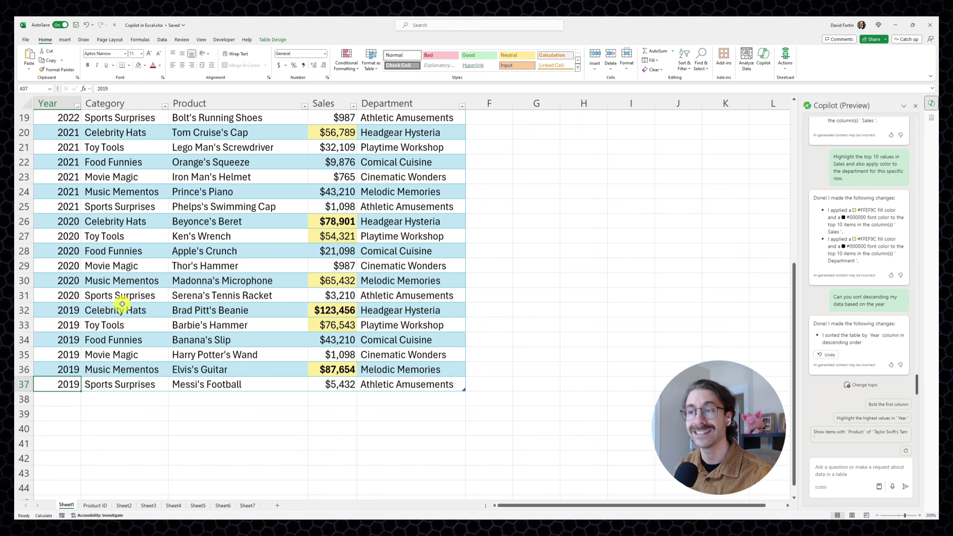
scroll(156, 296, "up", 6)
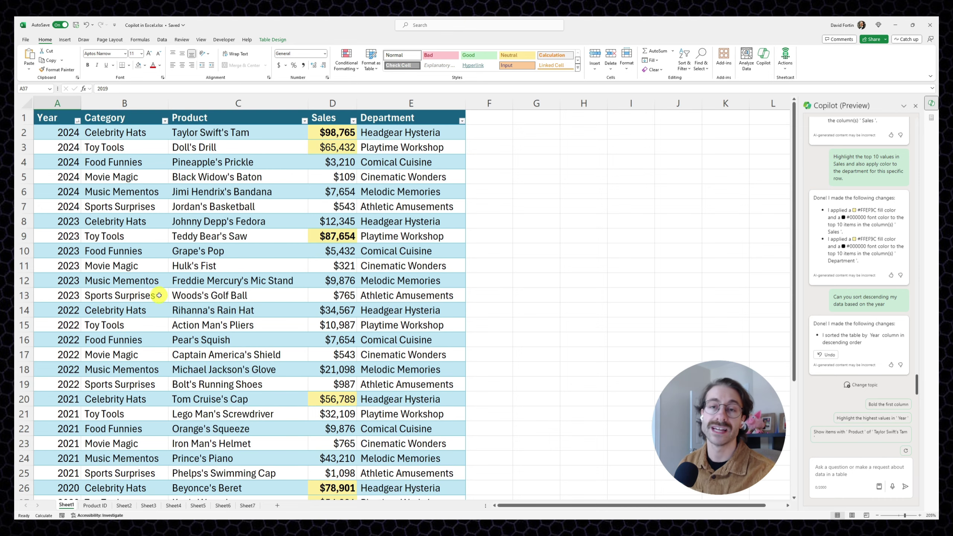